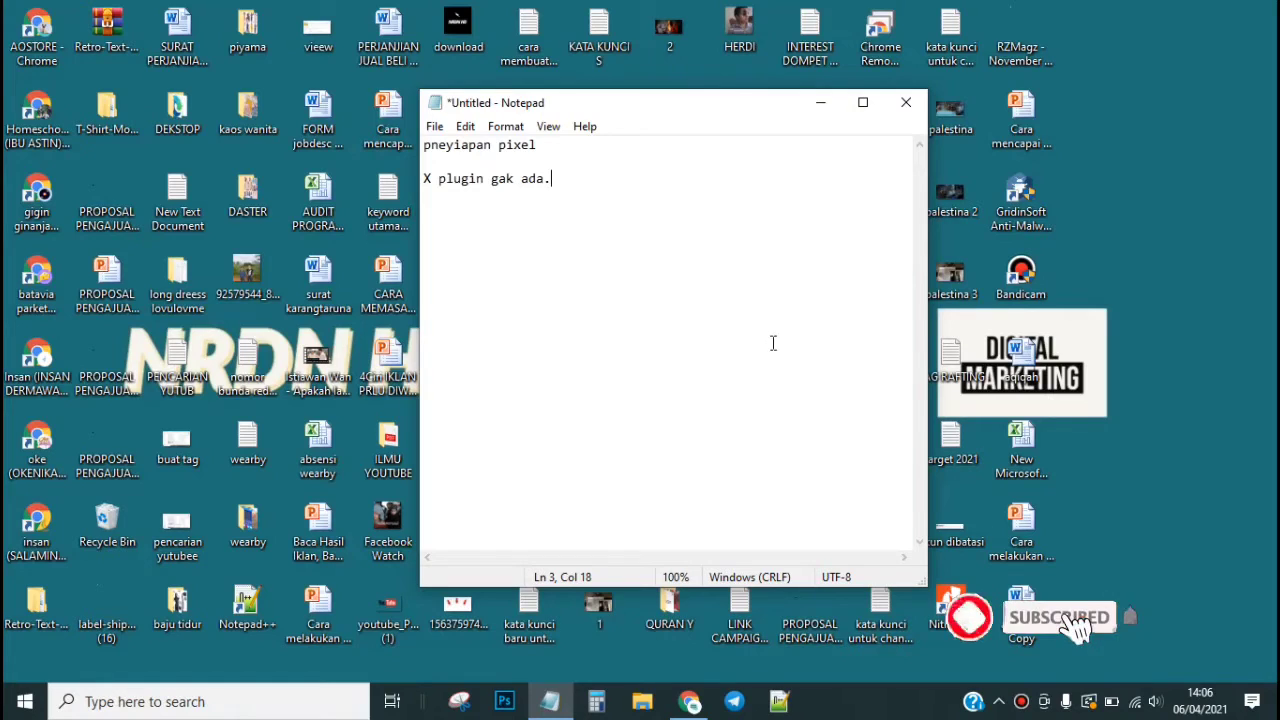
Switch to Chrome and look at the Pengelola Peristiwa shortcut in the Facebook business tools list
{"action": "left_click", "coordinate": [690, 701]}
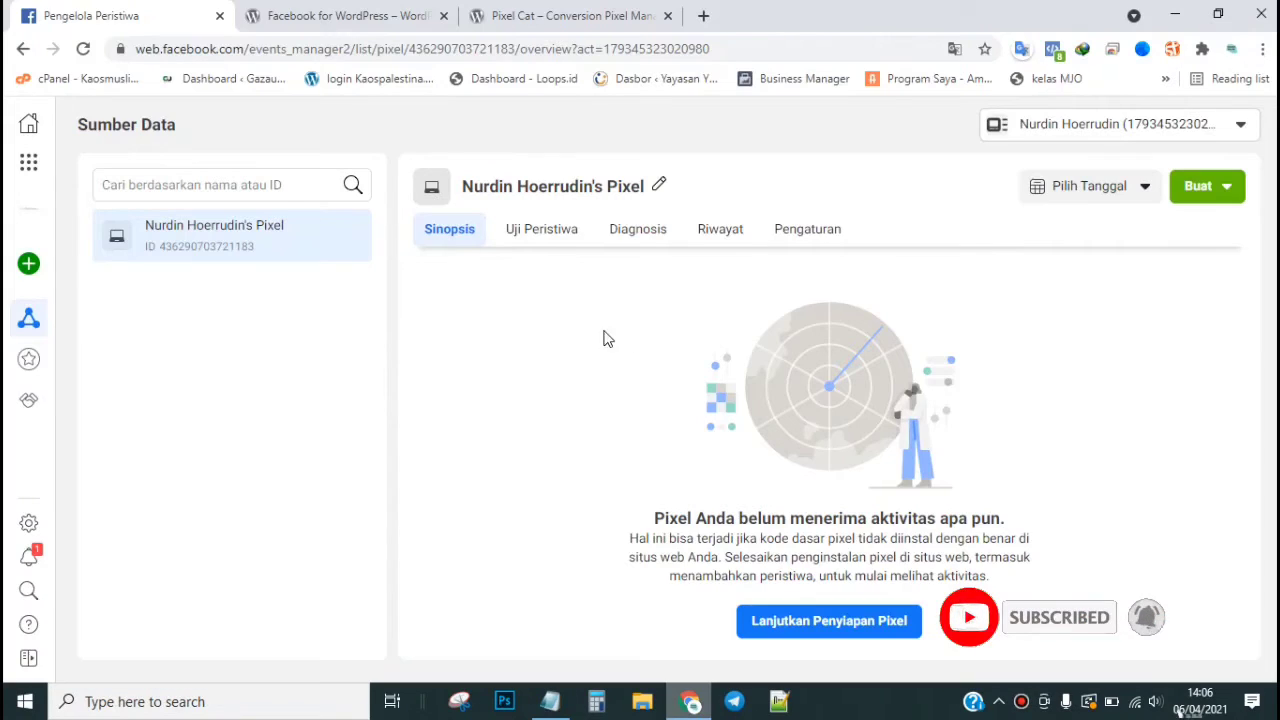
{"action": "mouse_move", "coordinate": [20, 162]}
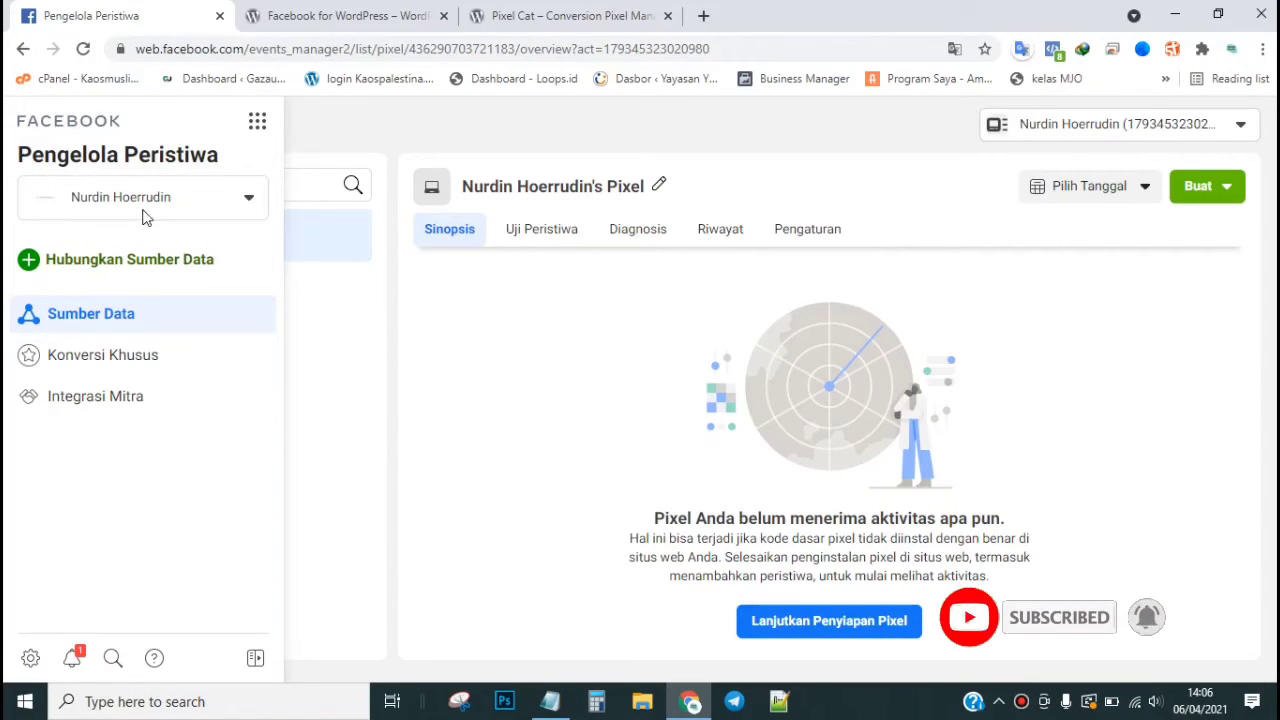
{"action": "left_click", "coordinate": [257, 121]}
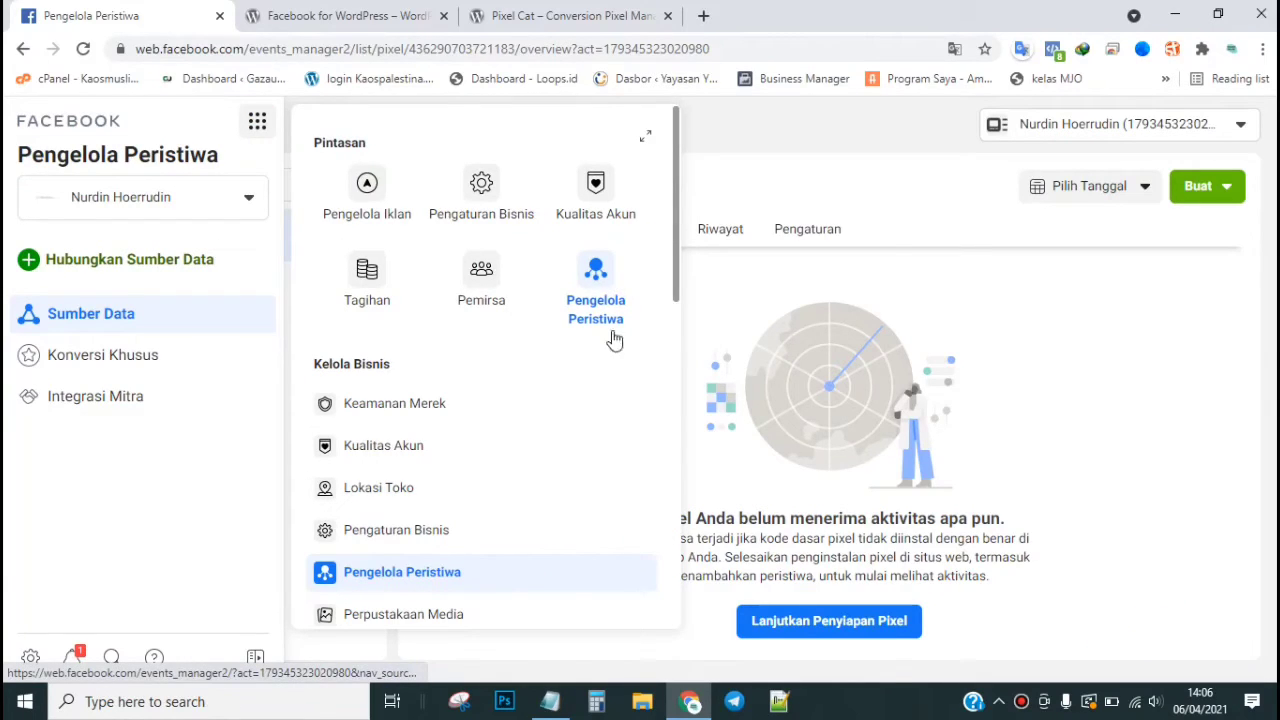
{"action": "left_click", "coordinate": [1146, 288]}
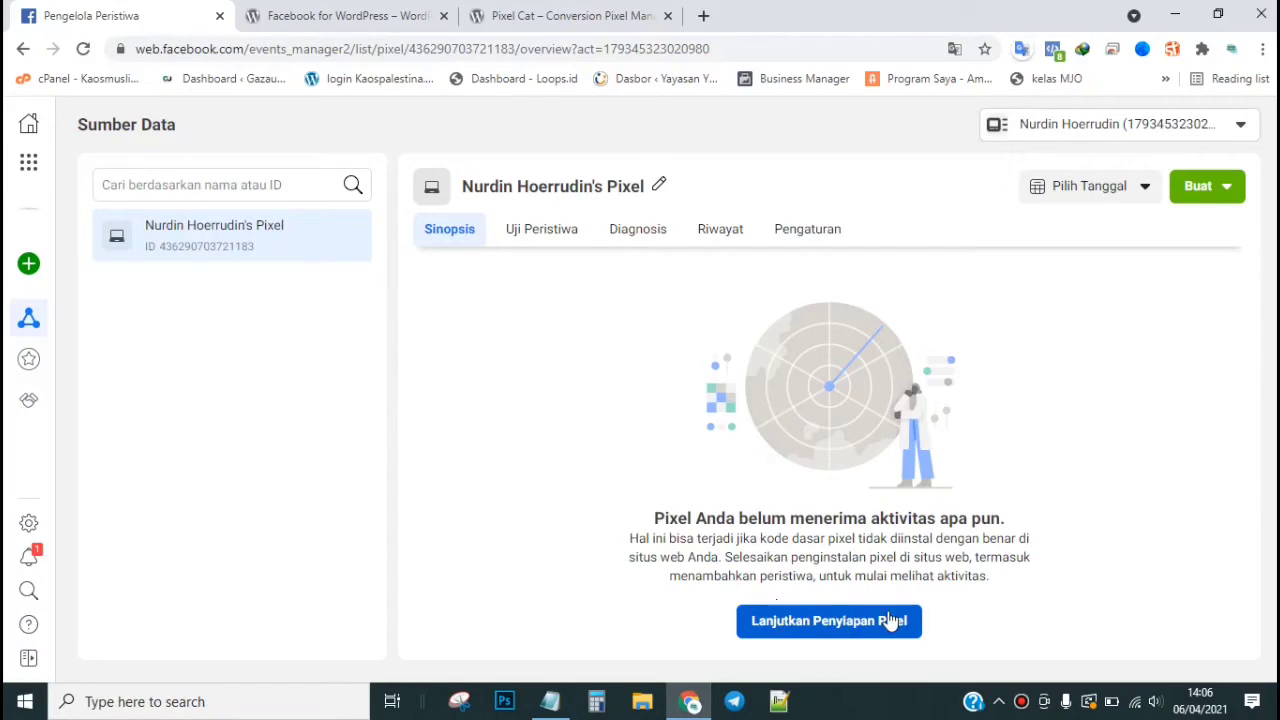
Continue the pixel setup through partner integration and choose WordPress as the partner
{"action": "left_click", "coordinate": [806, 630]}
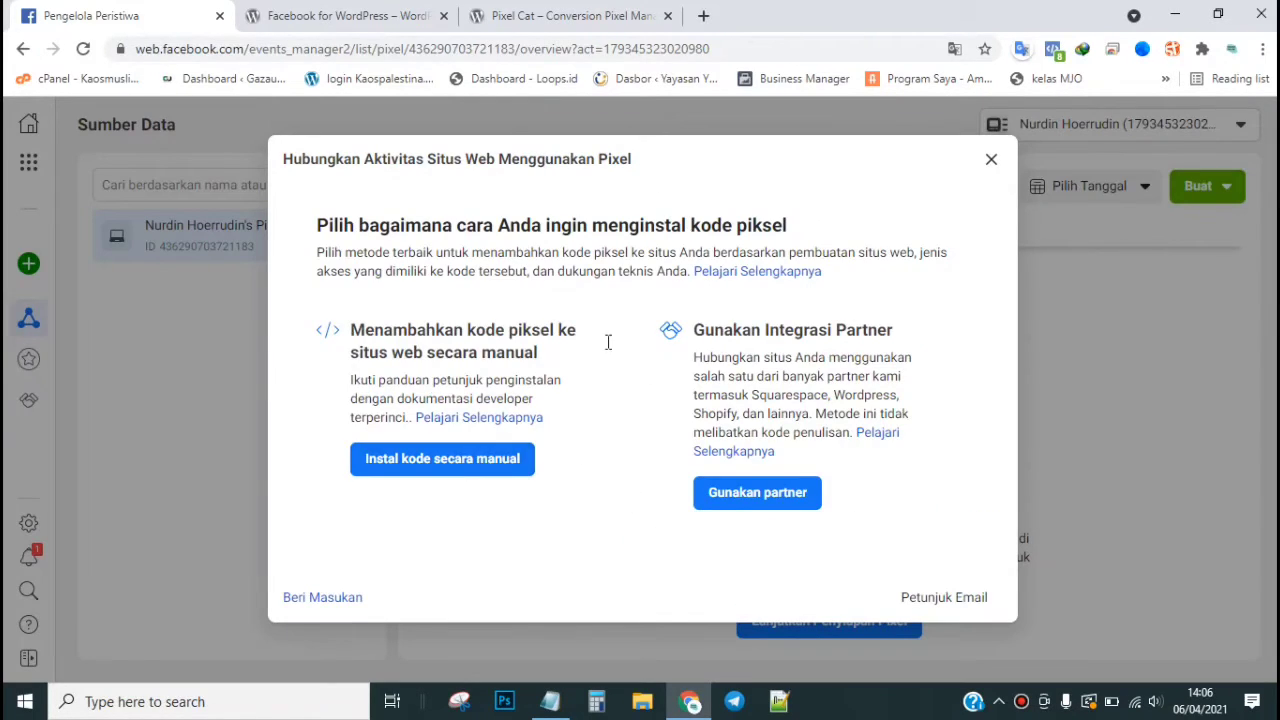
{"action": "left_click", "coordinate": [745, 505]}
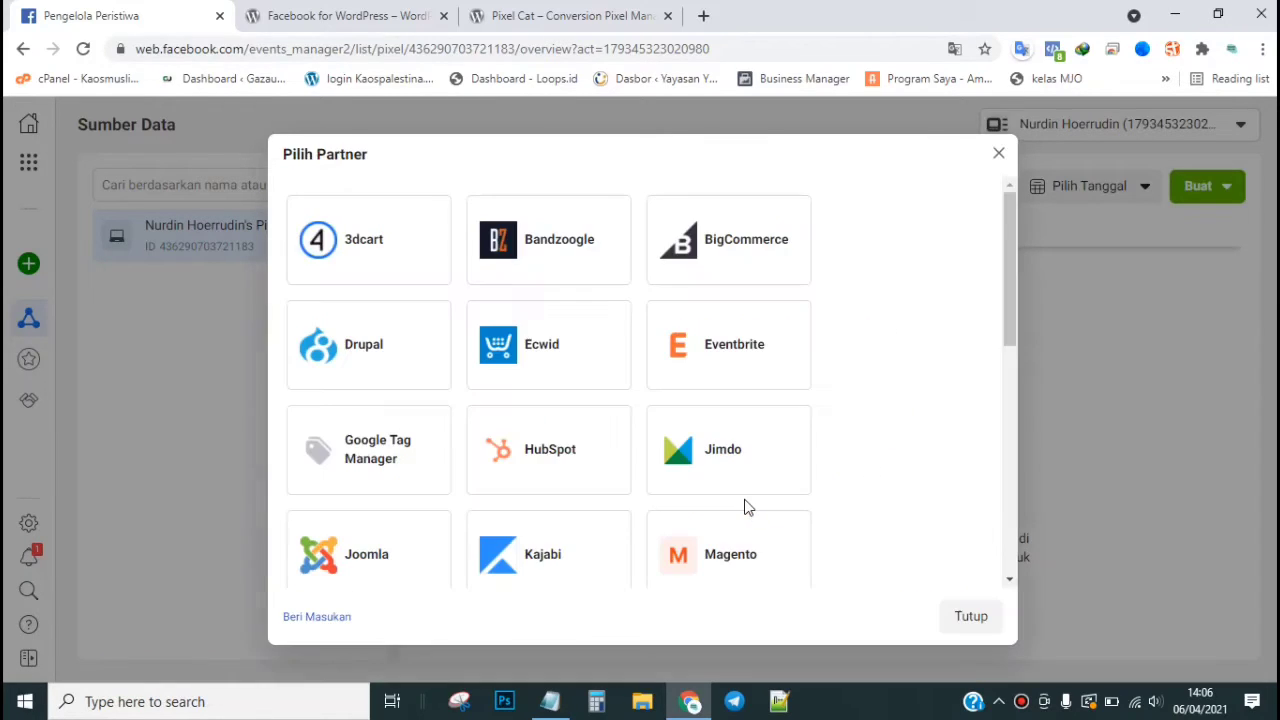
{"action": "left_click_drag", "start_coordinate": [1008, 248], "coordinate": [997, 503]}
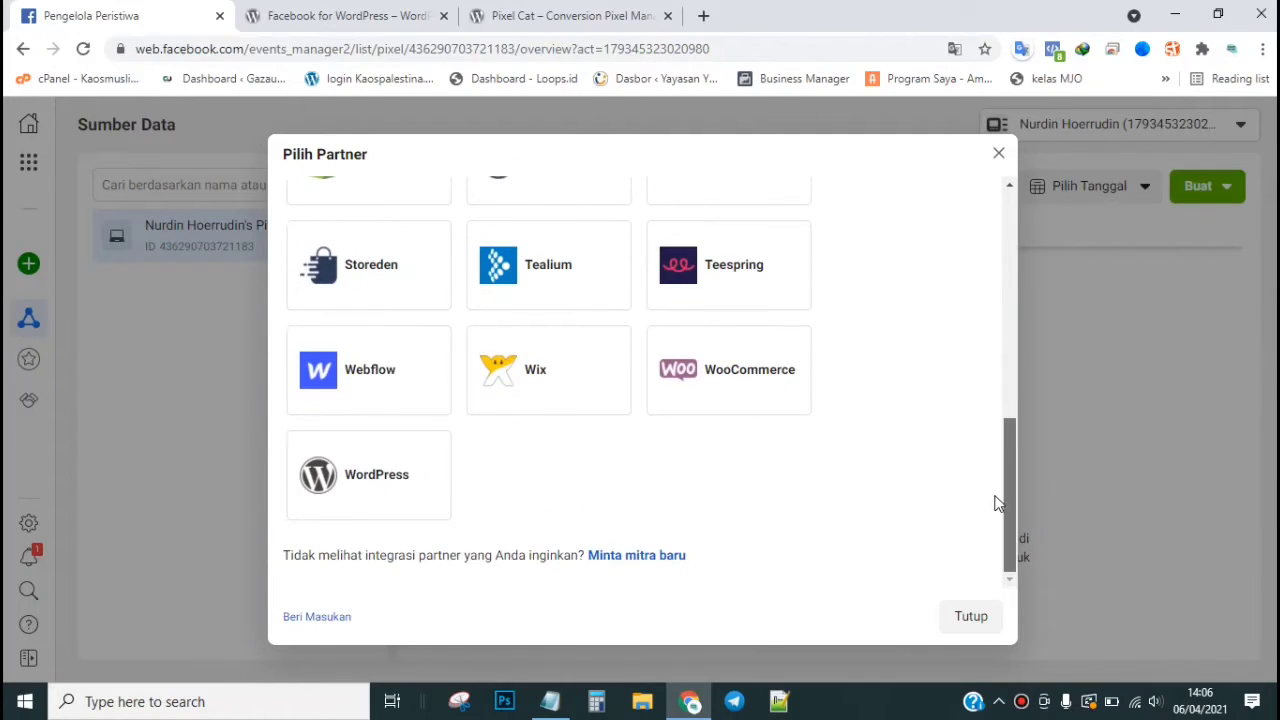
{"action": "left_click", "coordinate": [409, 474]}
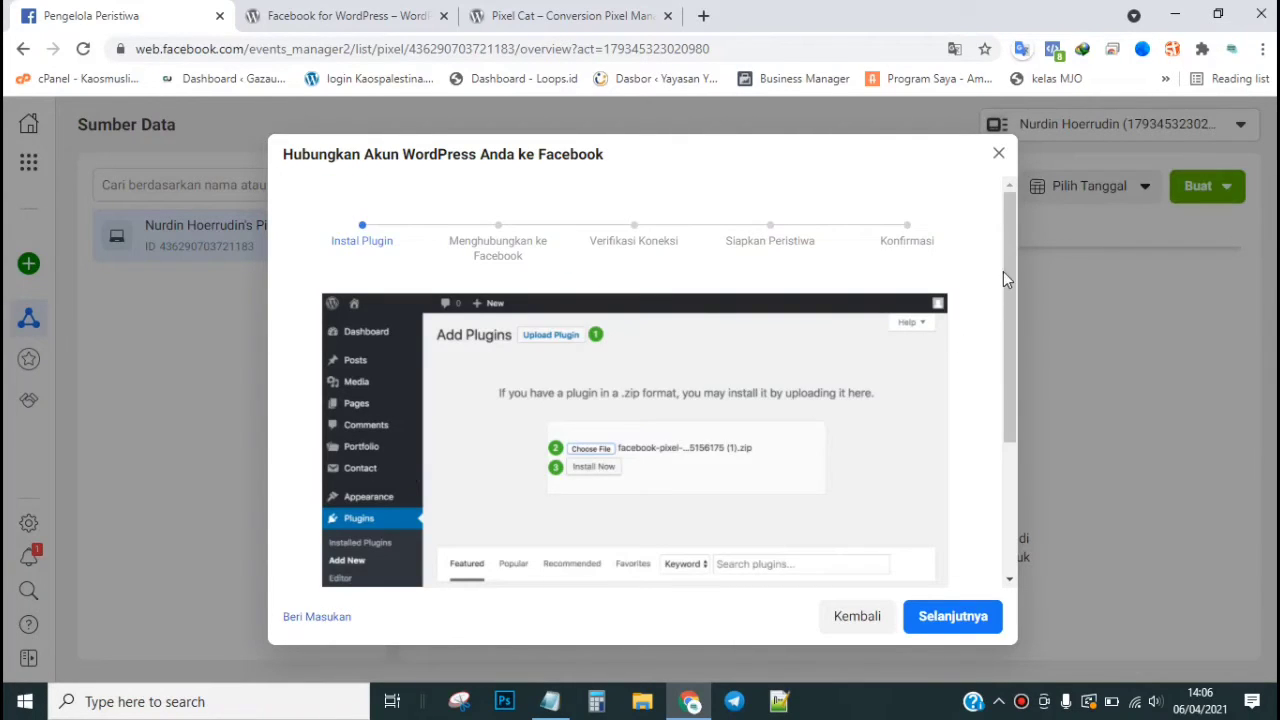
Review the WordPress plugin installation instructions and the pixel zip file name, and advance to the Menghubungkan ke Facebook stage
{"action": "left_click_drag", "start_coordinate": [1015, 248], "coordinate": [997, 410]}
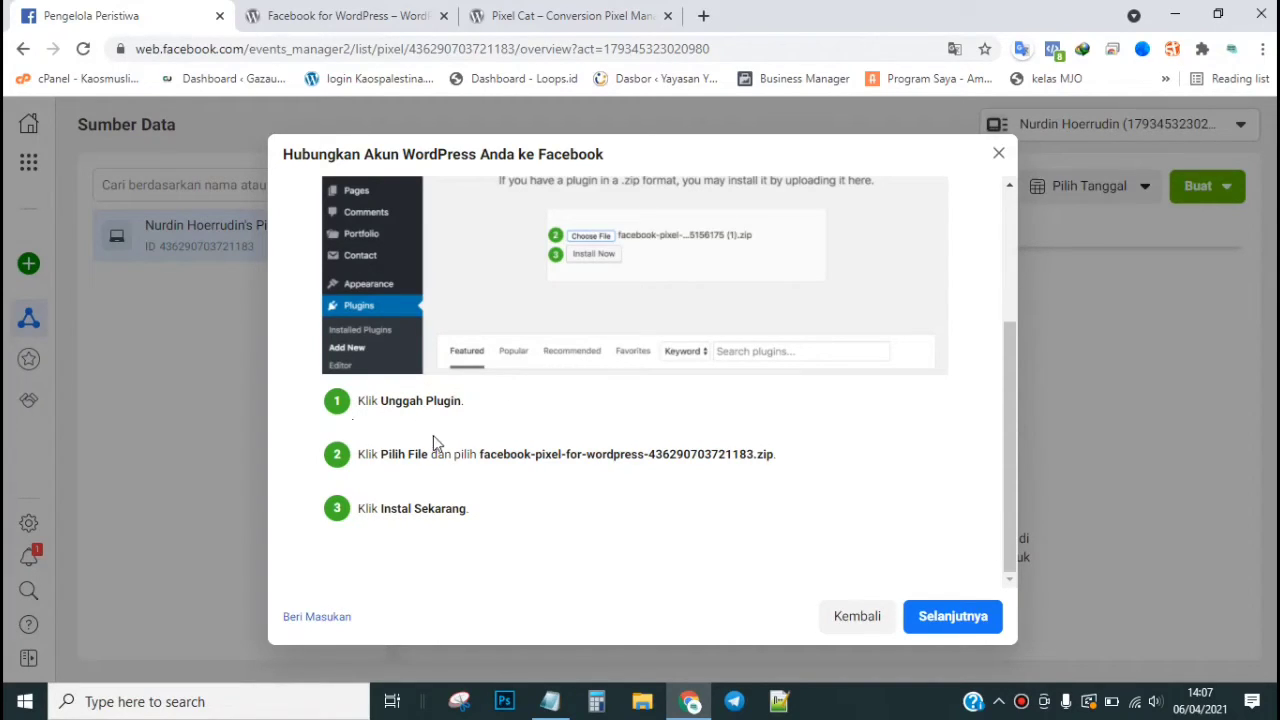
{"action": "left_click_drag", "start_coordinate": [481, 454], "coordinate": [785, 463]}
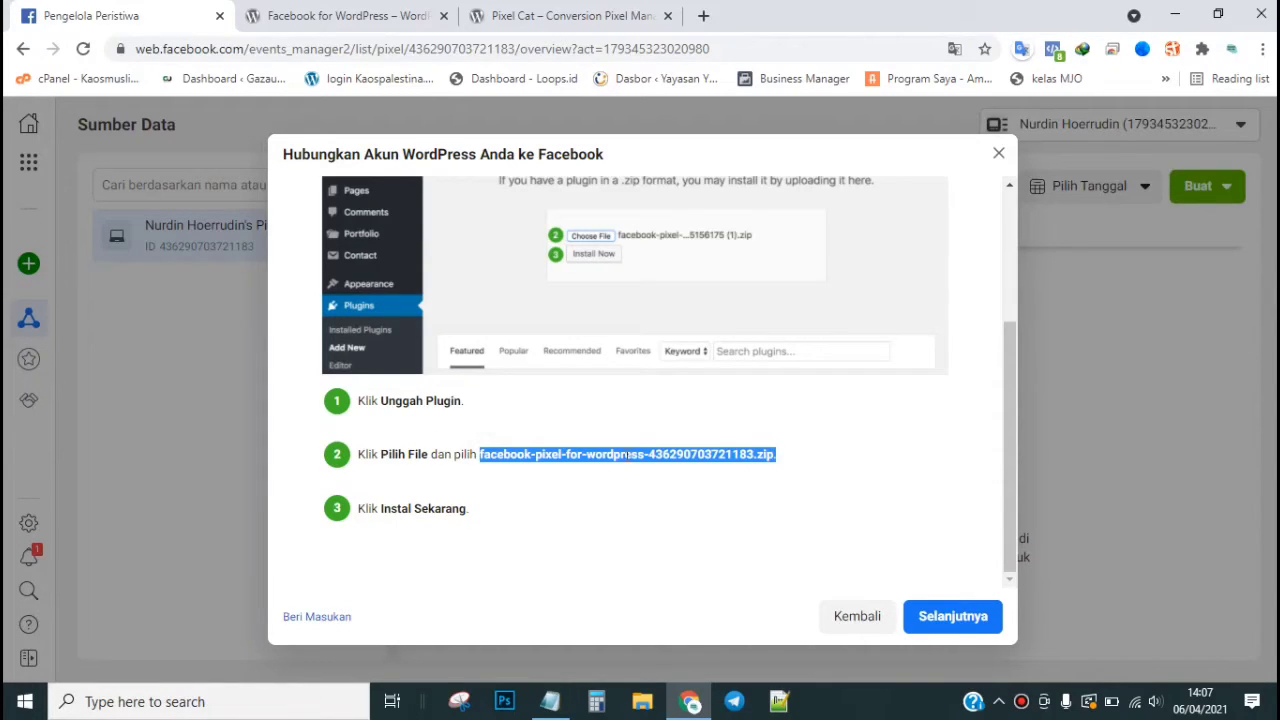
{"action": "left_click", "coordinate": [628, 455]}
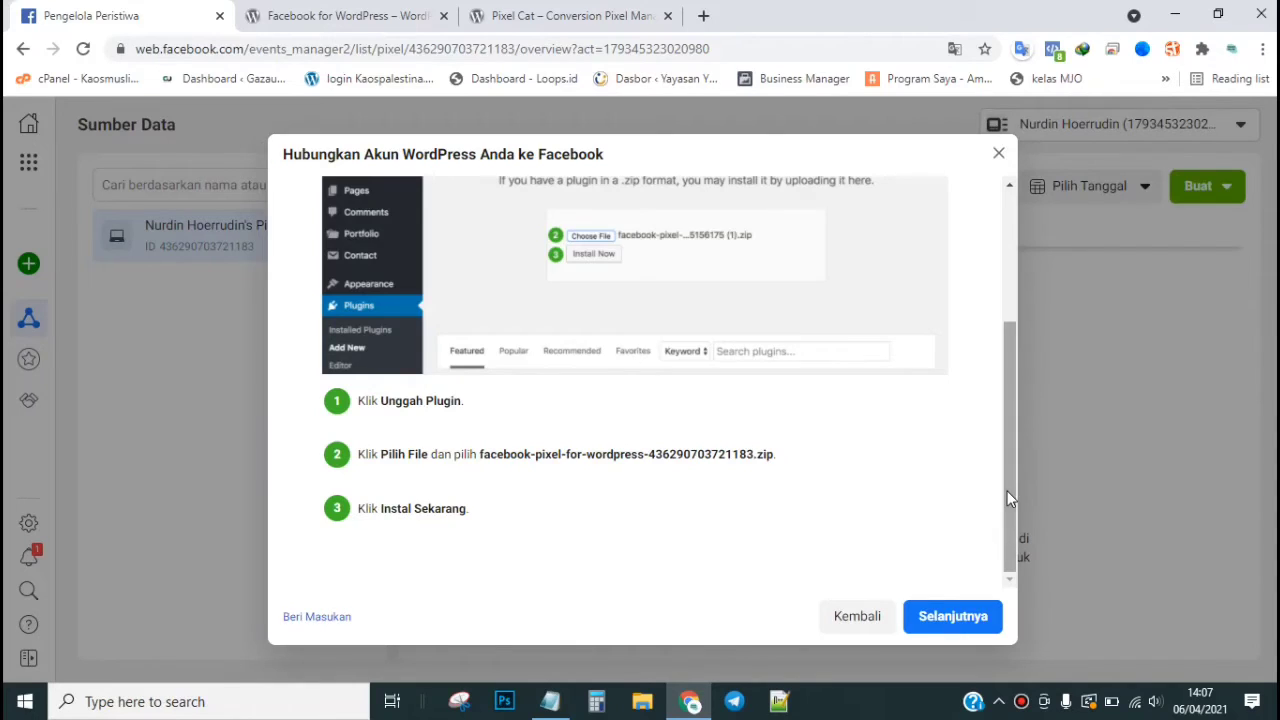
{"action": "left_click_drag", "start_coordinate": [1007, 491], "coordinate": [1017, 326]}
{"action": "scroll", "coordinate": [1000, 517], "scroll_direction": "down", "scroll_amount": 3}
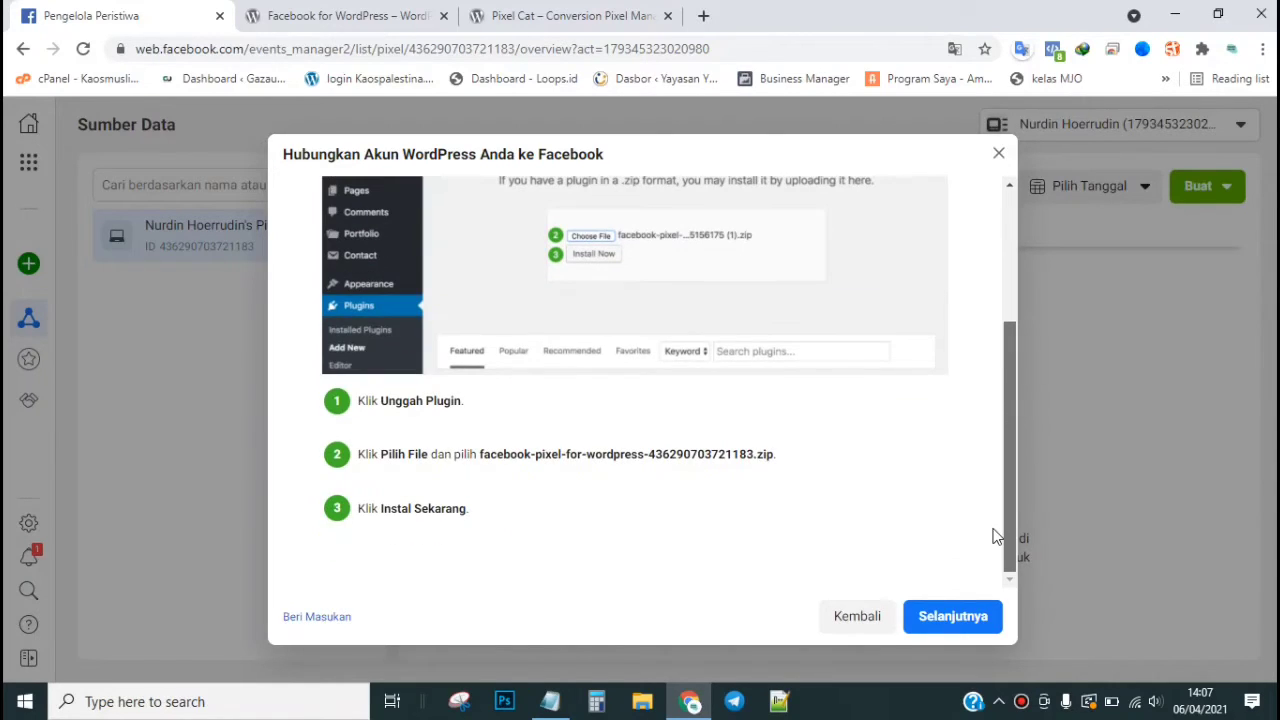
{"action": "scroll", "coordinate": [999, 445], "scroll_direction": "up", "scroll_amount": 2}
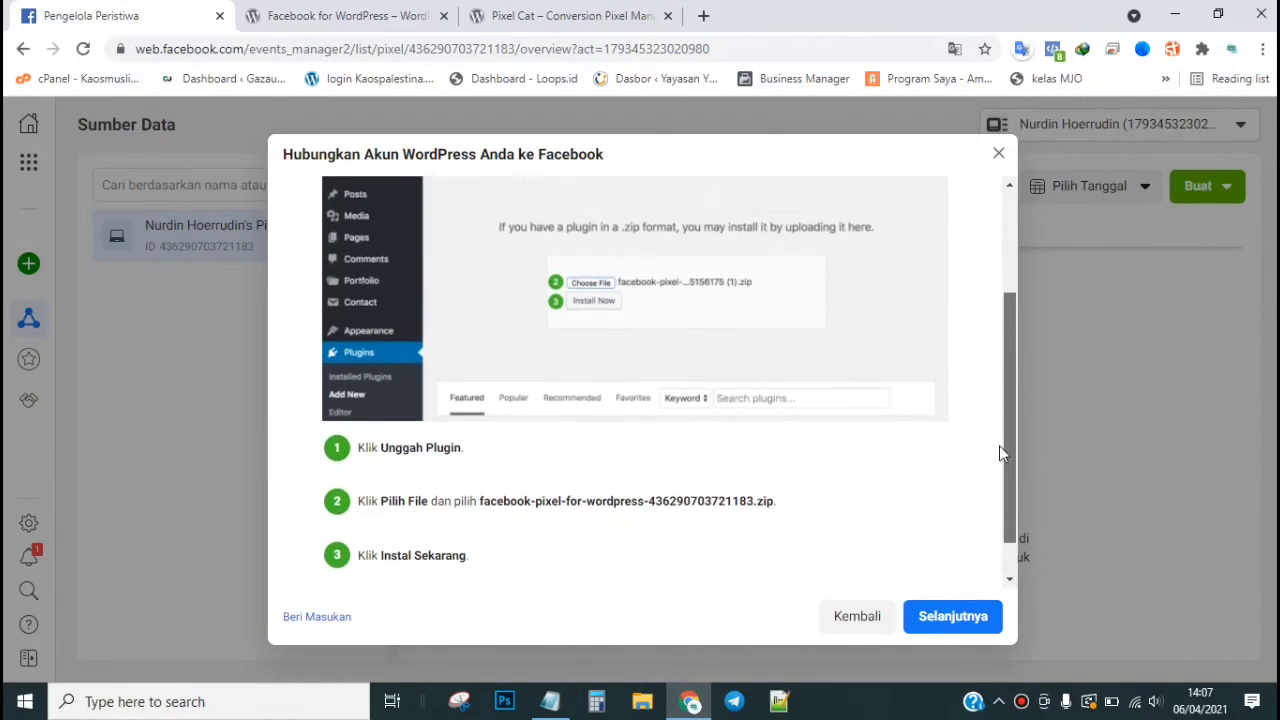
{"action": "left_click", "coordinate": [938, 616]}
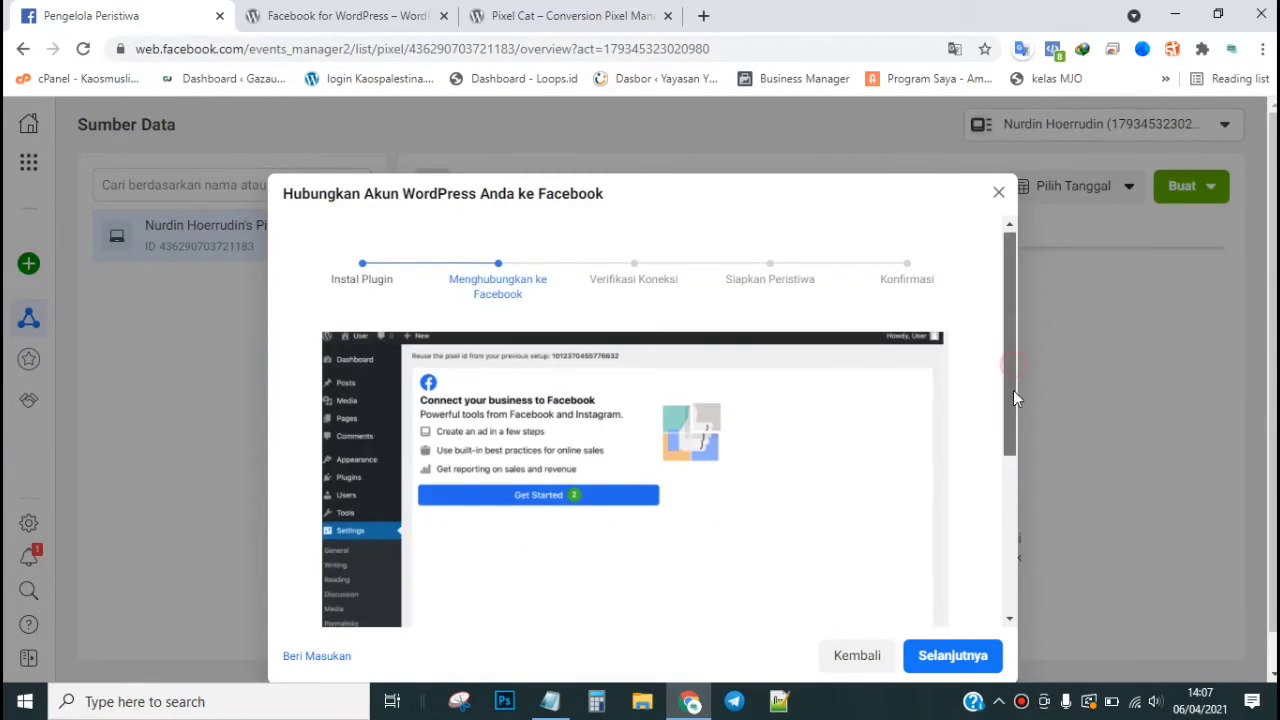
{"action": "left_click_drag", "start_coordinate": [1013, 397], "coordinate": [1017, 331]}
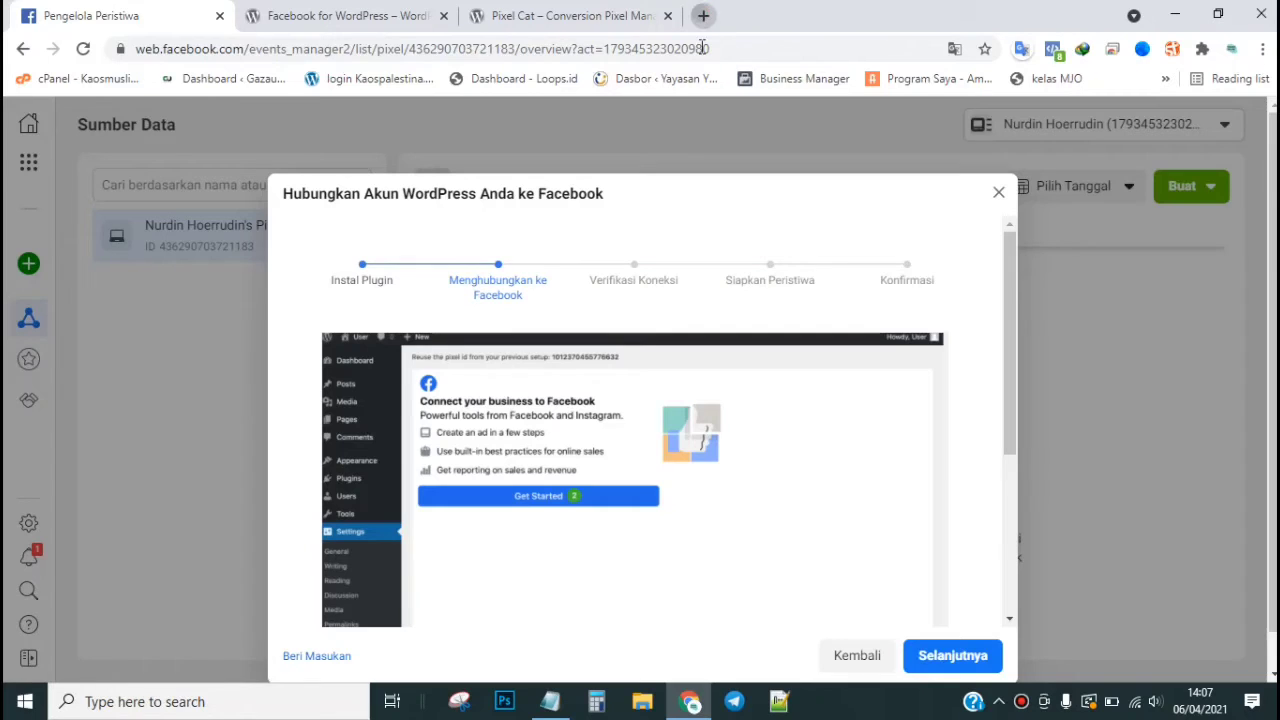
Open the WordPress plugin directory at wordpress.org/plugins in a new browser tab
{"action": "type", "text": "wor"}
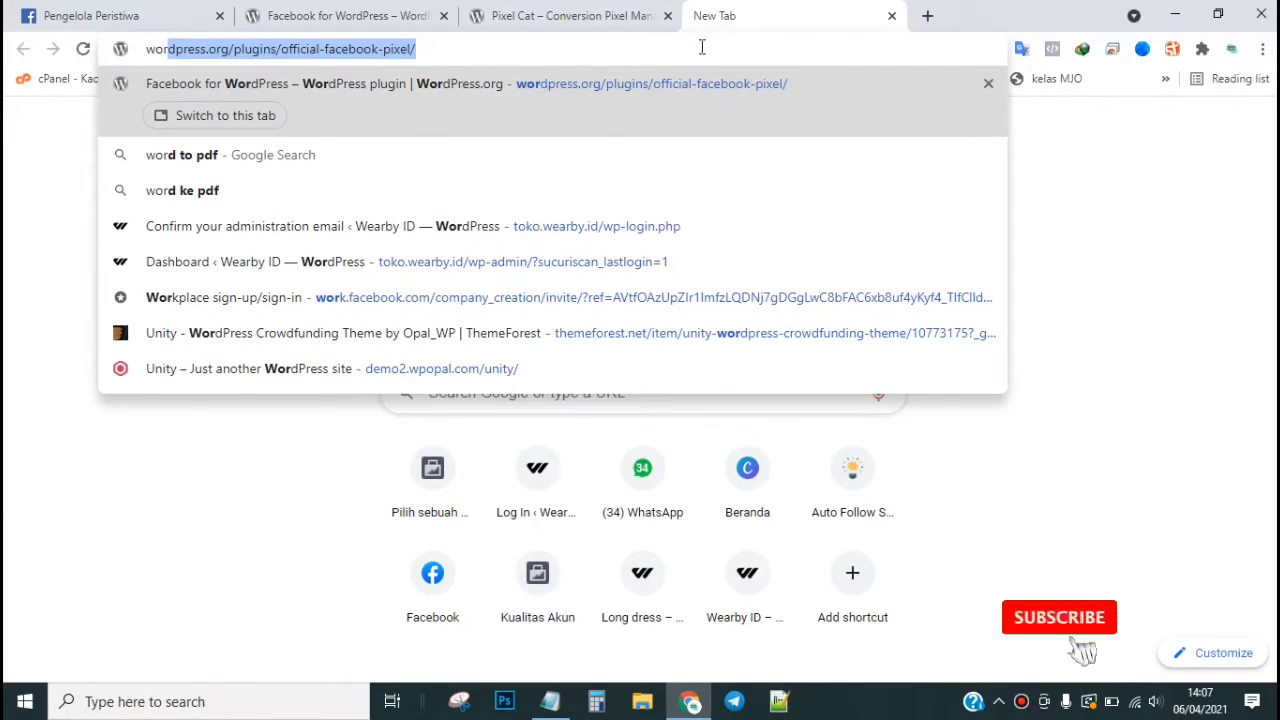
{"action": "key", "text": "Right"}
{"action": "key", "text": "BackSpace"}
{"action": "key", "text": "BackSpace"}
{"action": "key", "text": "BackSpace"}
{"action": "key", "text": "BackSpace"}
{"action": "key", "text": "BackSpace"}
{"action": "key", "text": "BackSpace"}
{"action": "key", "text": "BackSpace"}
{"action": "key", "text": "BackSpace"}
{"action": "key", "text": "BackSpace"}
{"action": "key", "text": "BackSpace"}
{"action": "key", "text": "BackSpace"}
{"action": "key", "text": "BackSpace"}
{"action": "key", "text": "BackSpace"}
{"action": "key", "text": "BackSpace"}
{"action": "key", "text": "BackSpace"}
{"action": "key", "text": "BackSpace"}
{"action": "key", "text": "BackSpace"}
{"action": "key", "text": "BackSpace"}
{"action": "key", "text": "BackSpace"}
{"action": "key", "text": "BackSpace"}
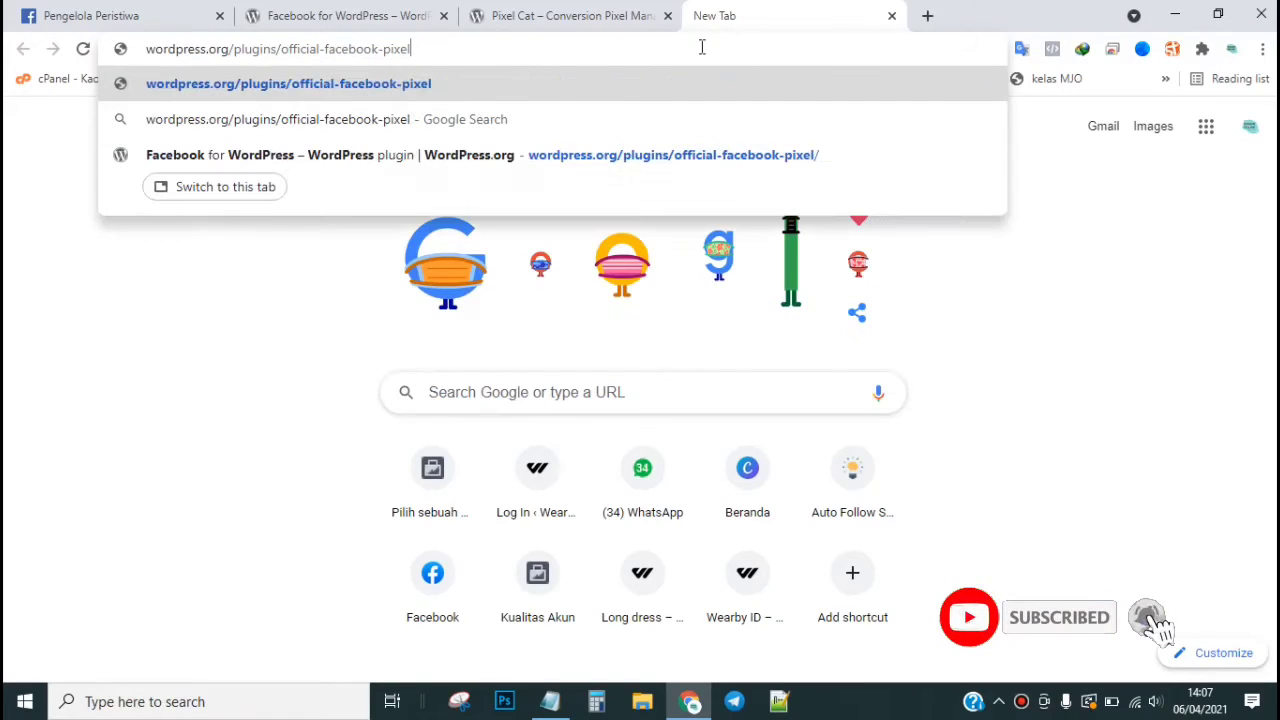
{"action": "key", "text": "BackSpace"}
{"action": "key", "text": "BackSpace"}
{"action": "key", "text": "BackSpace"}
{"action": "key", "text": "BackSpace"}
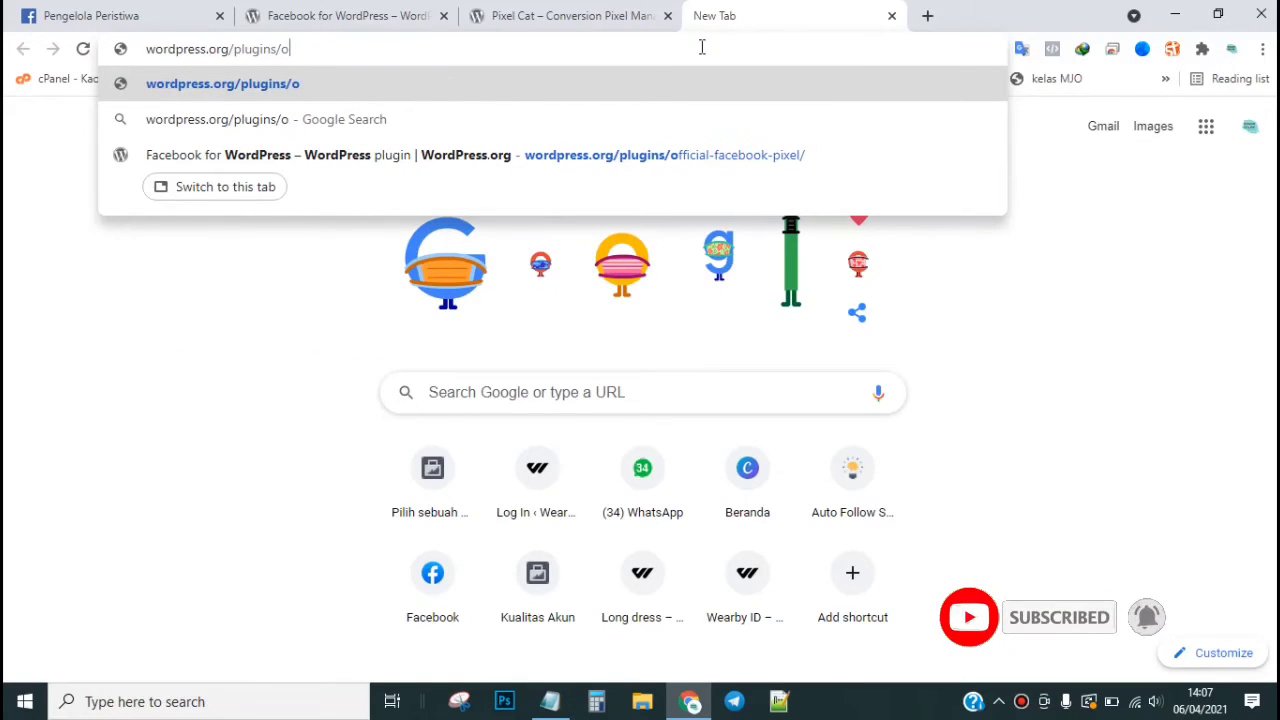
{"action": "key", "text": "Return"}
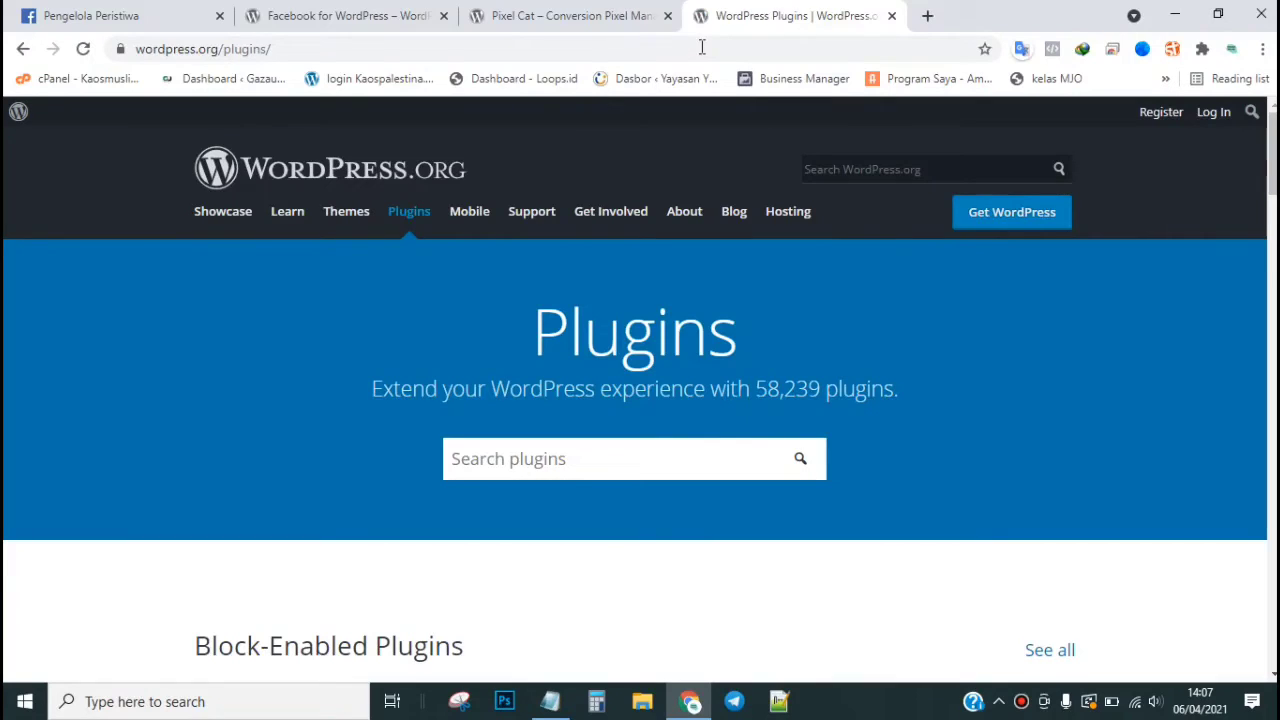
Search the WordPress plugin directory for "facebook pixel"
{"action": "scroll", "coordinate": [755, 198], "scroll_direction": "down", "scroll_amount": 3}
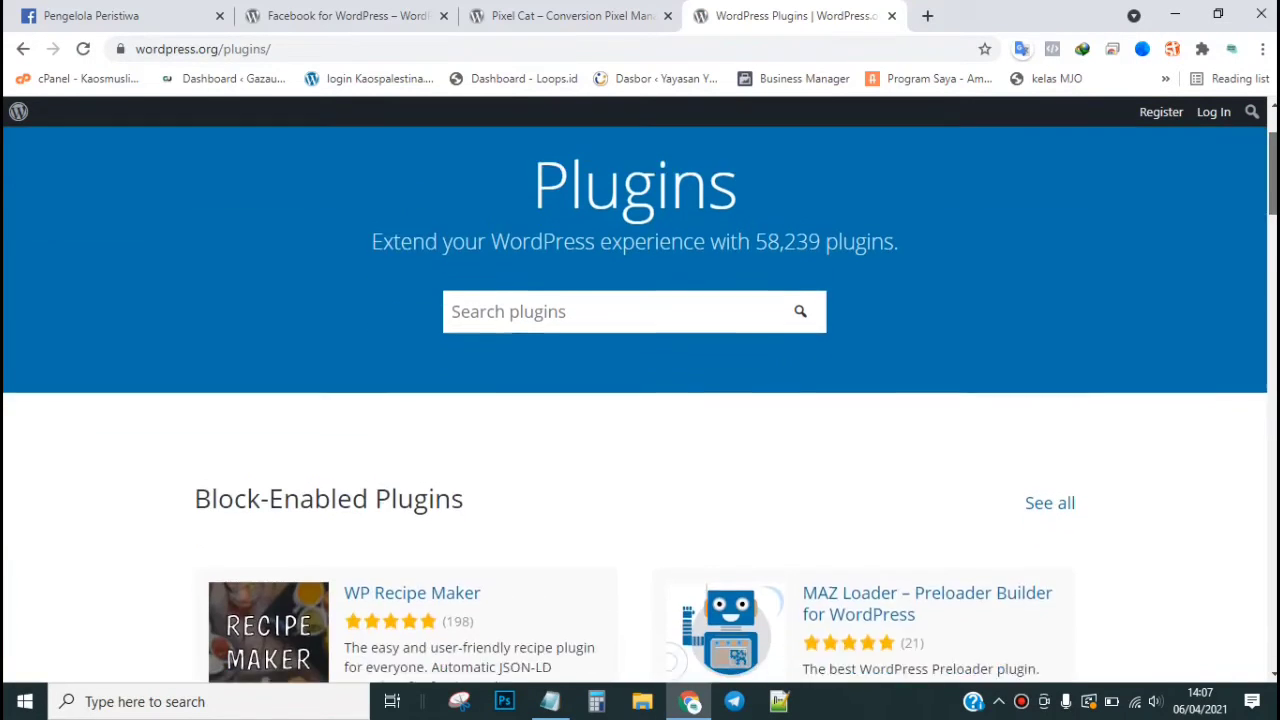
{"action": "left_click", "coordinate": [688, 212]}
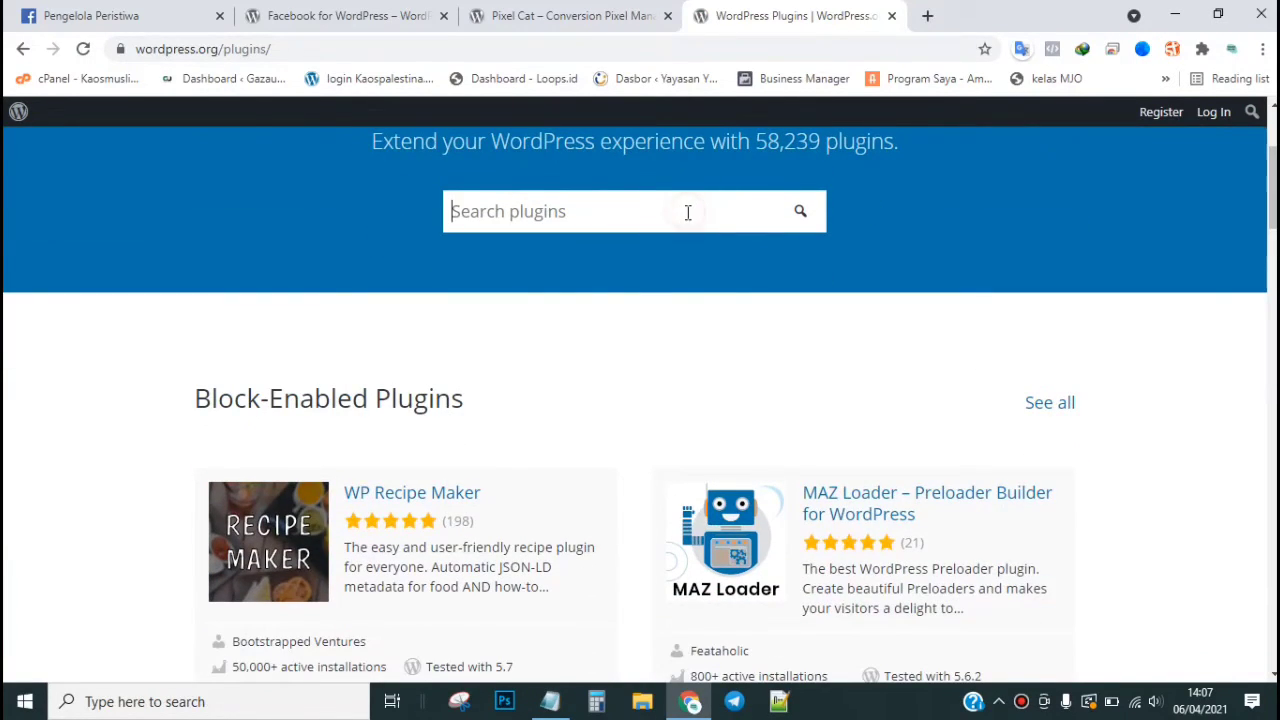
{"action": "type", "text": "pixel"}
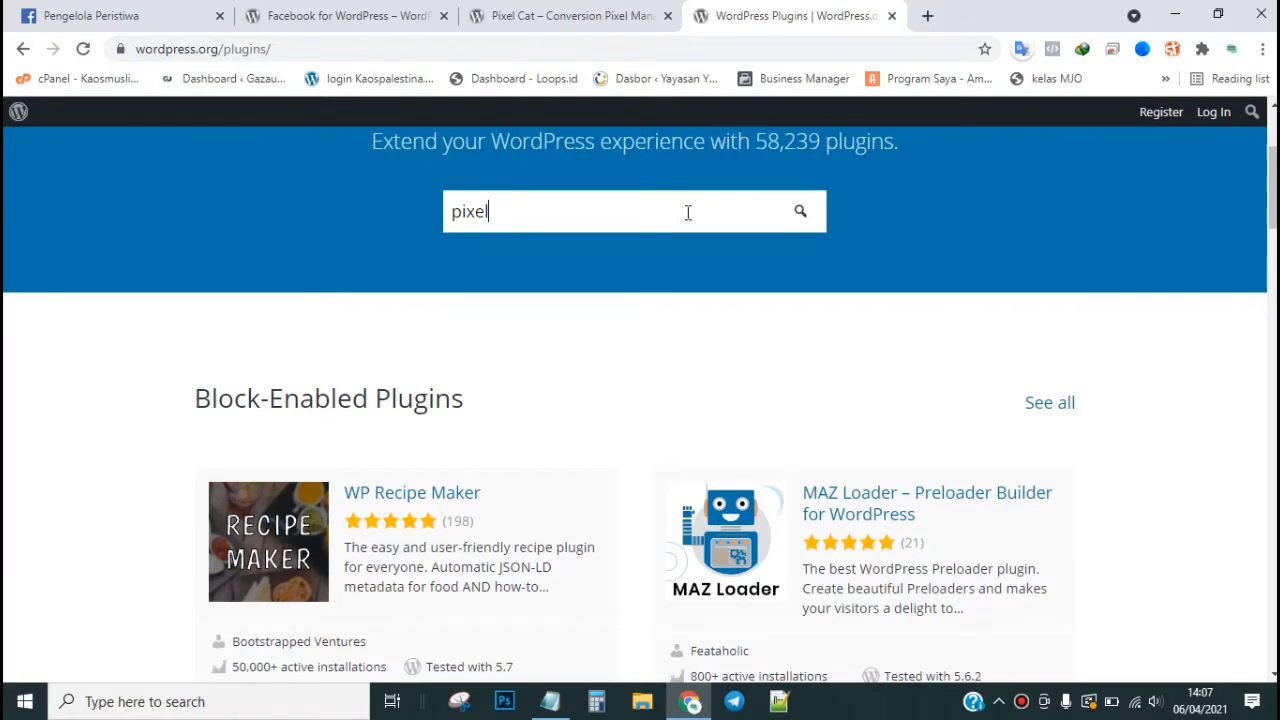
{"action": "type", "text": "facebook"}
{"action": "key", "text": "Return"}
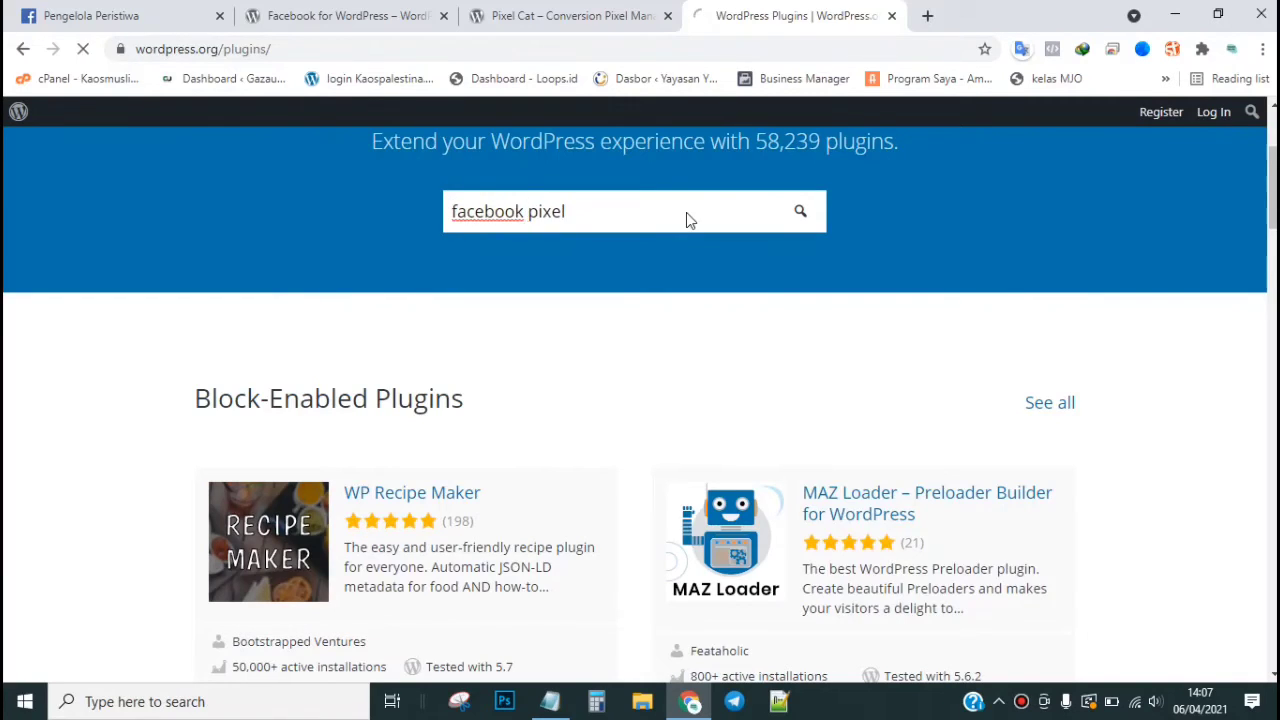
Close the older Facebook for WordPress and Pixel Cat tabs and browse the facebook pixel search results
{"action": "left_click", "coordinate": [445, 17]}
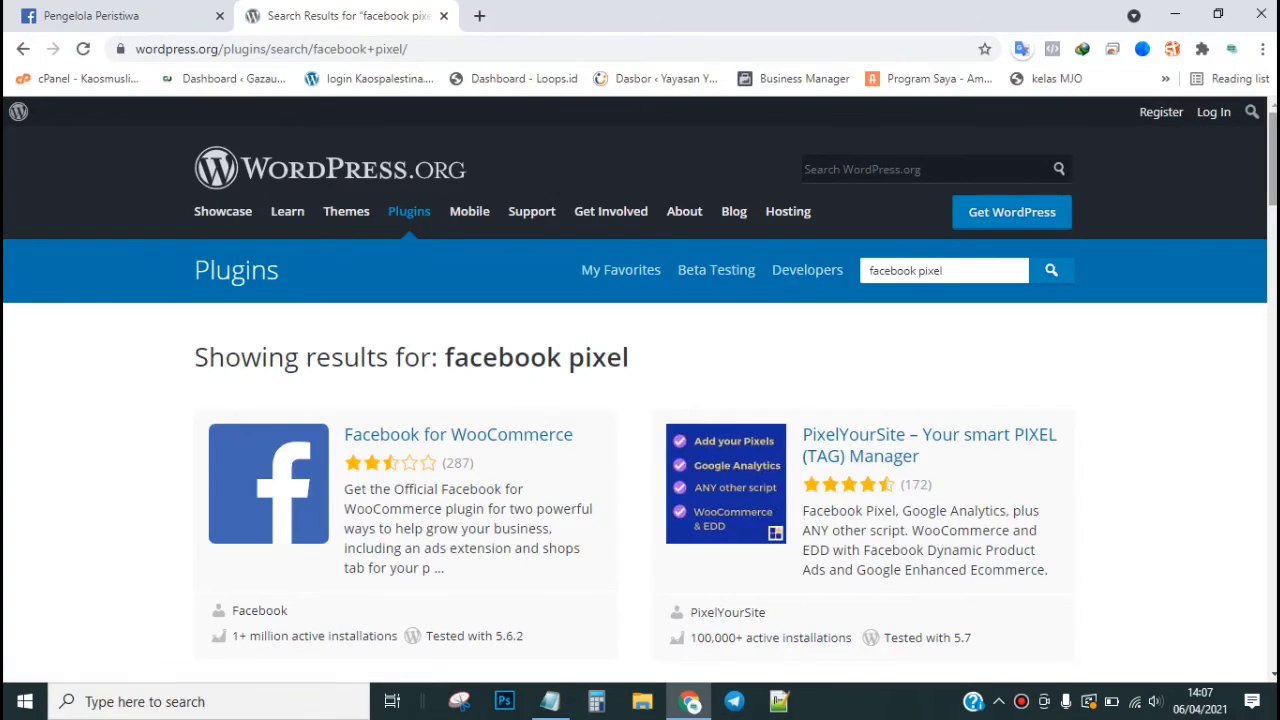
{"action": "scroll", "coordinate": [640, 398], "scroll_direction": "down", "scroll_amount": 2}
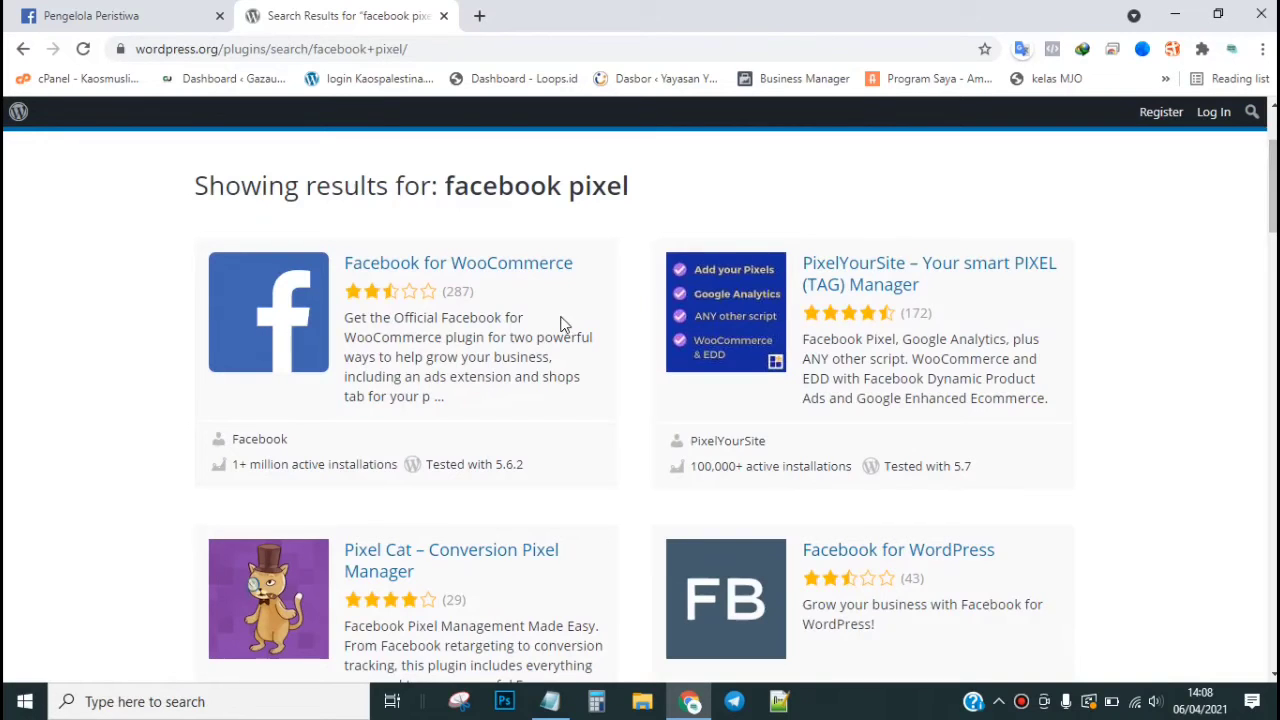
{"action": "scroll", "coordinate": [783, 230], "scroll_direction": "down", "scroll_amount": 3}
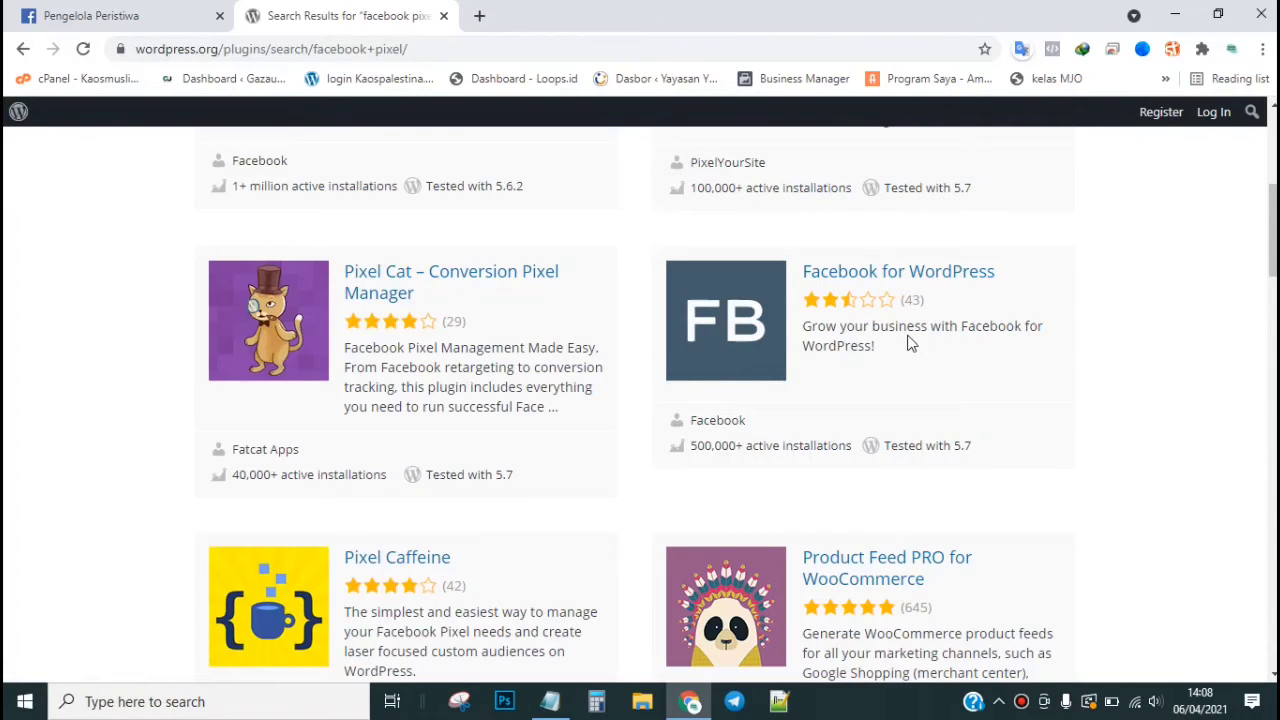
Return to the Facebook pixel setup wizard and go back to its Instal Plugin stage
{"action": "left_click", "coordinate": [130, 12]}
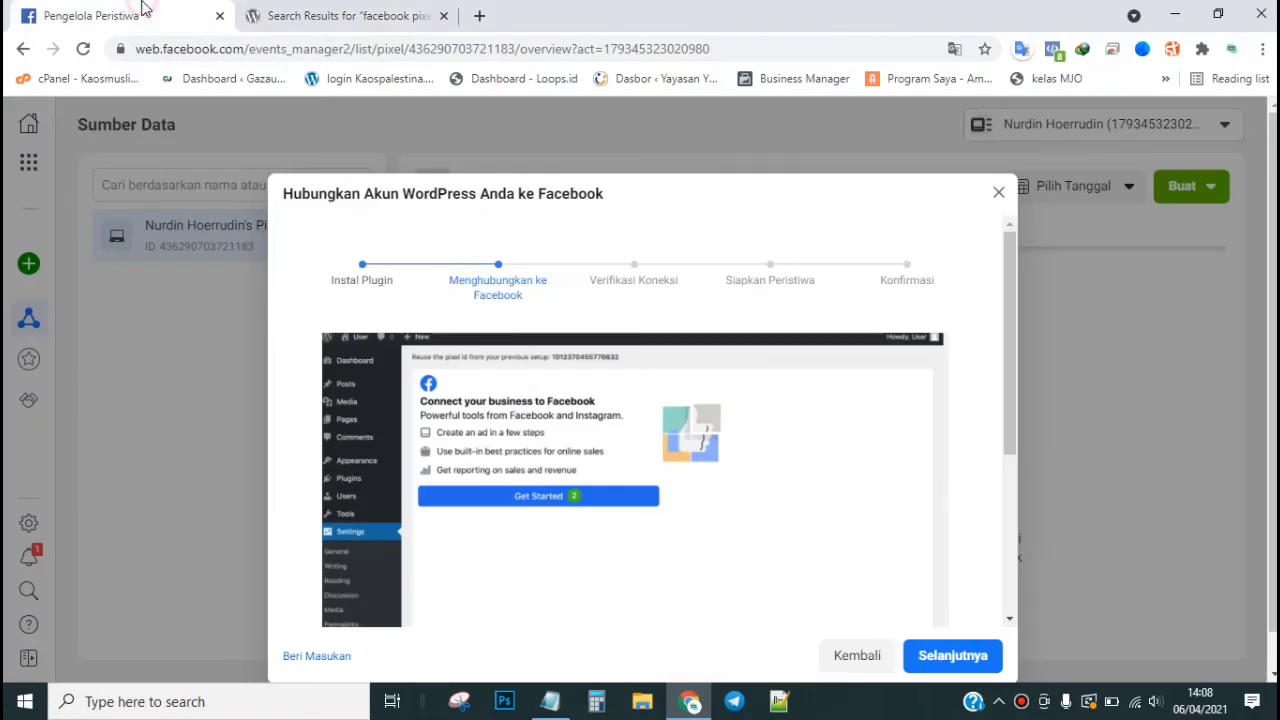
{"action": "left_click_drag", "start_coordinate": [1005, 309], "coordinate": [1000, 342]}
{"action": "left_click", "coordinate": [862, 652]}
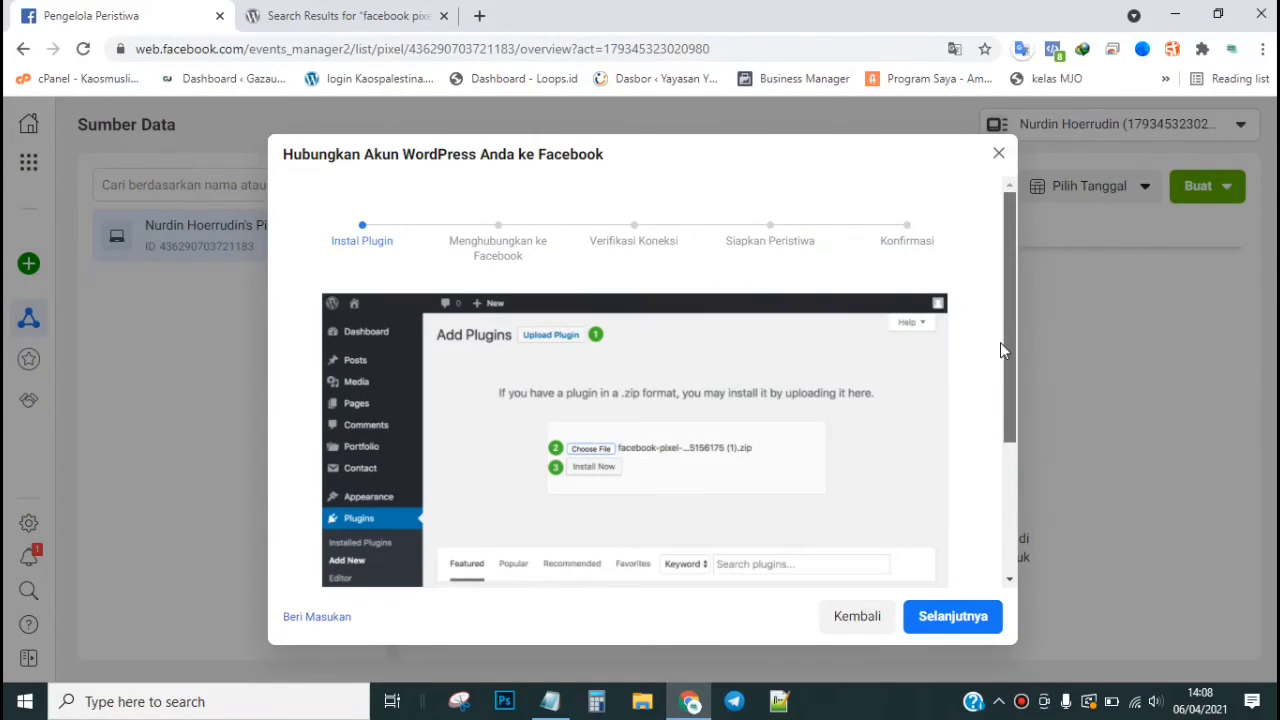
Open the Pixel Cat – Conversion Pixel Manager and Facebook for WordPress results from the plugin search in separate new tabs
{"action": "left_click", "coordinate": [443, 10]}
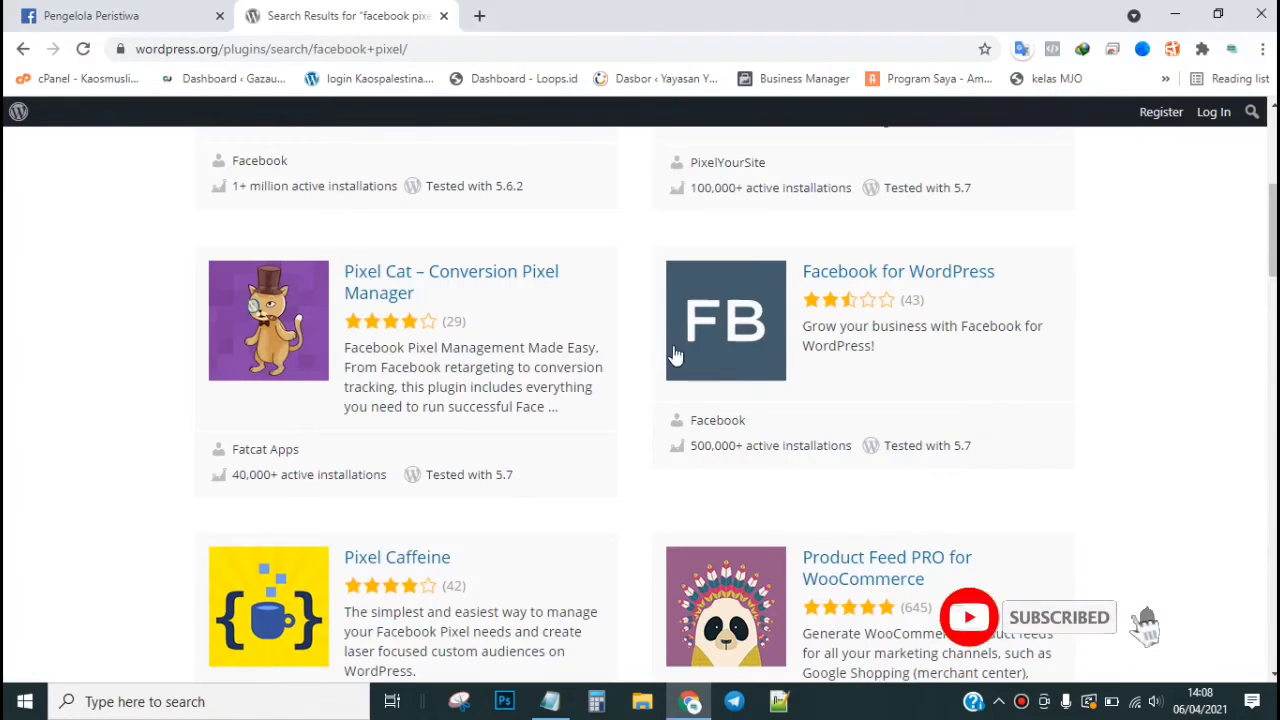
{"action": "right_click", "coordinate": [384, 287]}
{"action": "left_click", "coordinate": [405, 300]}
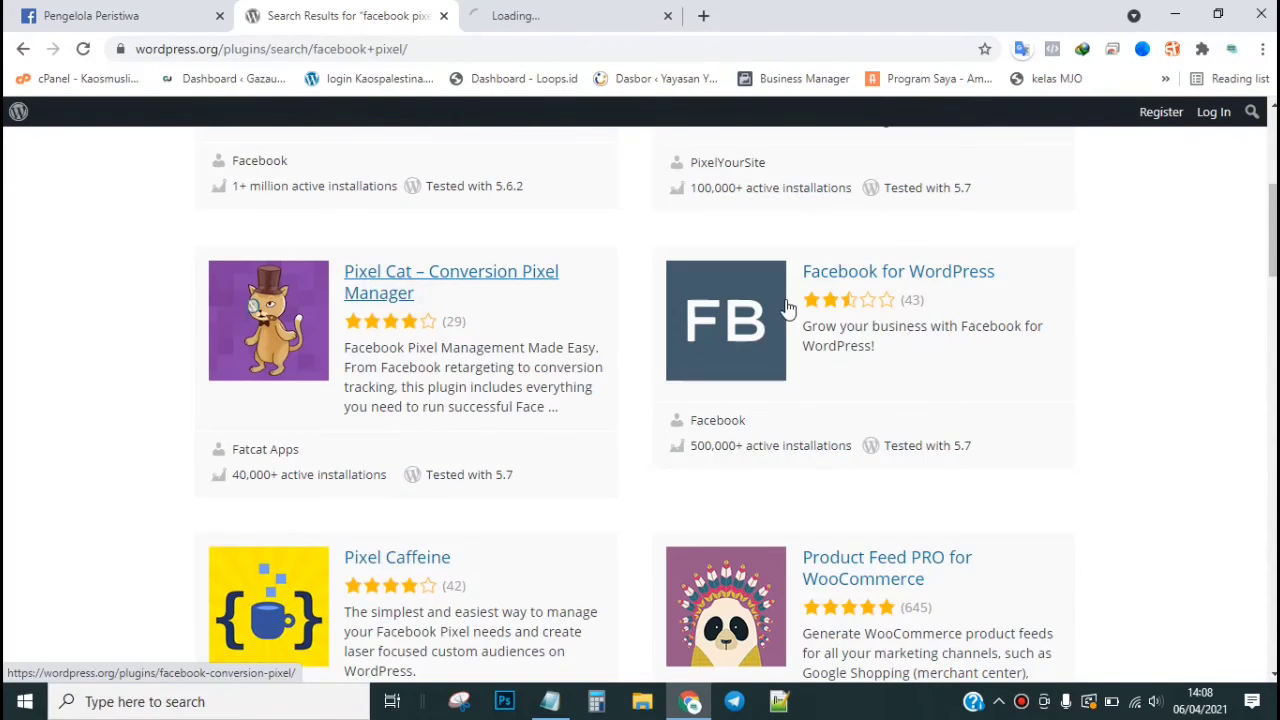
{"action": "right_click", "coordinate": [815, 286]}
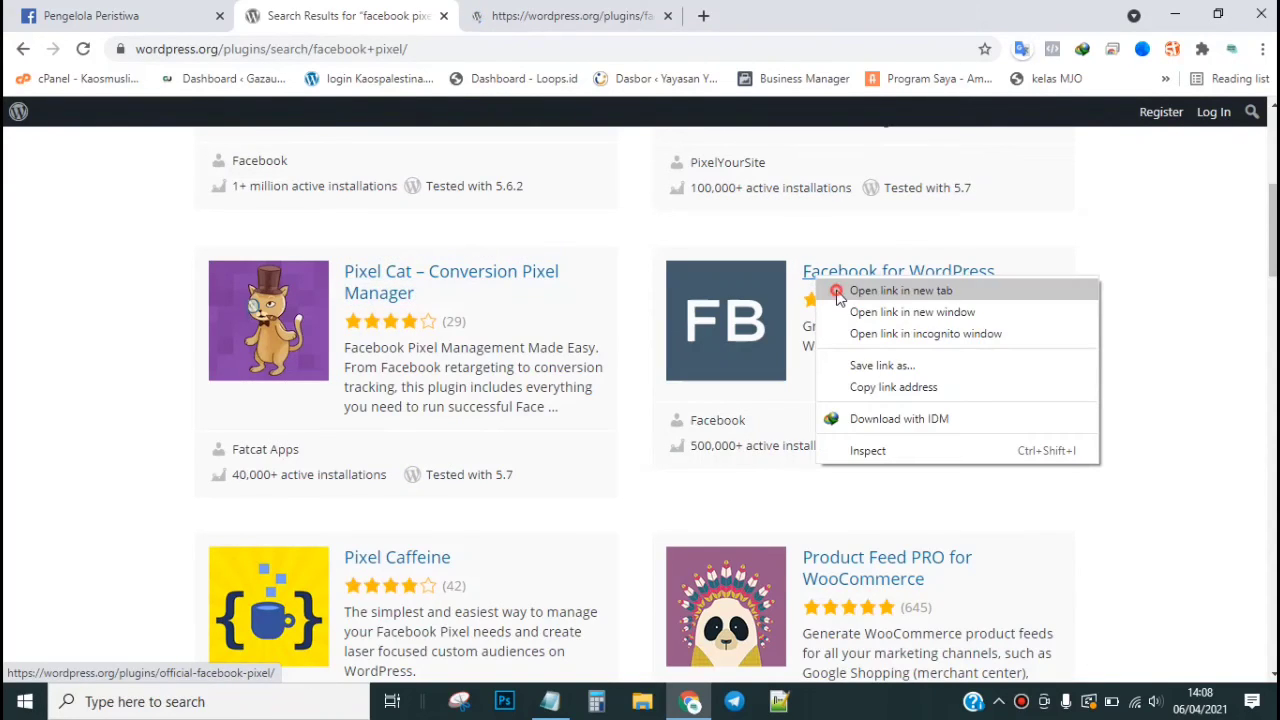
{"action": "left_click", "coordinate": [832, 290]}
View the download pages of the Pixel Cat and Facebook for WordPress plugins
{"action": "left_click", "coordinate": [572, 12]}
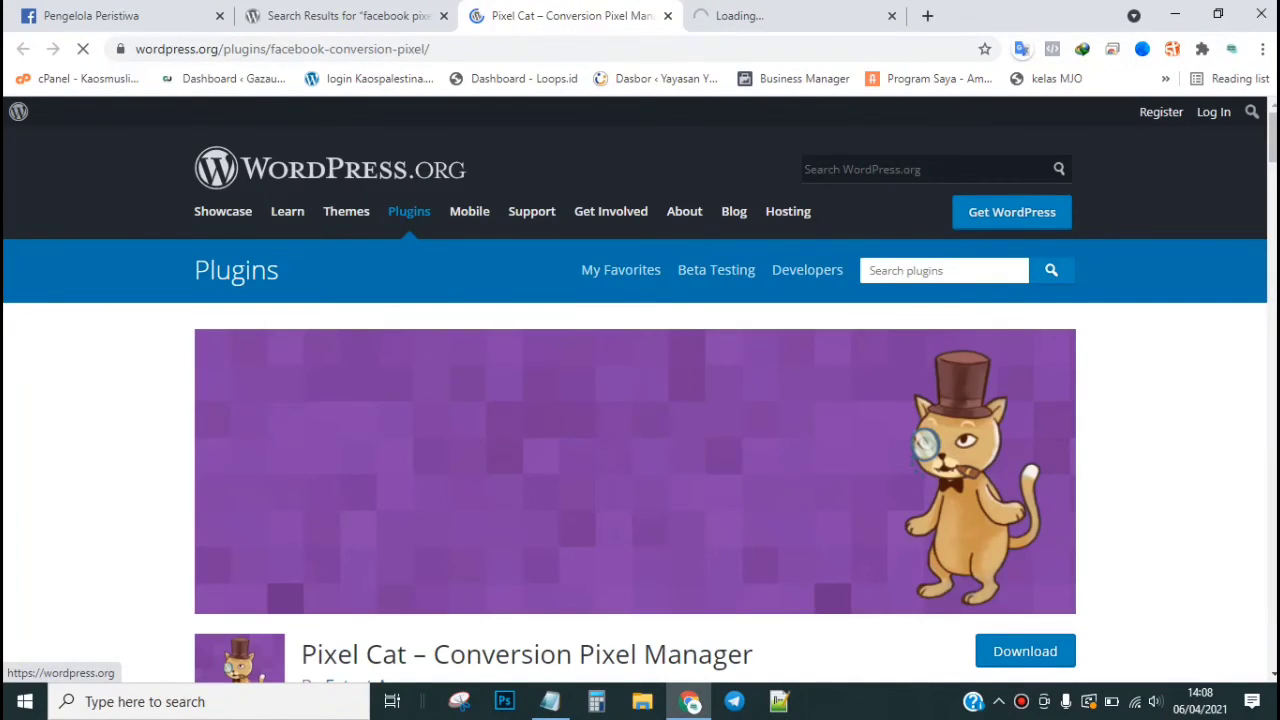
{"action": "scroll", "coordinate": [640, 400], "scroll_direction": "down", "scroll_amount": 5}
{"action": "scroll", "coordinate": [1128, 243], "scroll_direction": "up", "scroll_amount": 2}
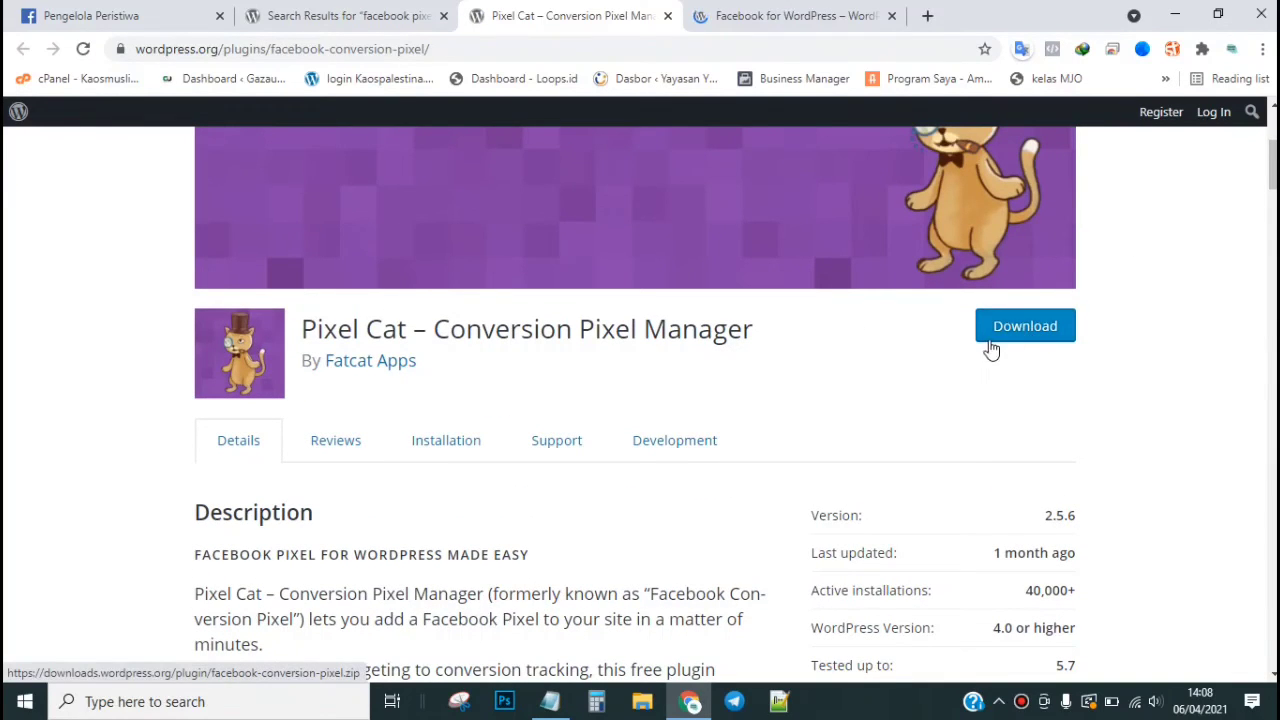
{"action": "left_click", "coordinate": [757, 18]}
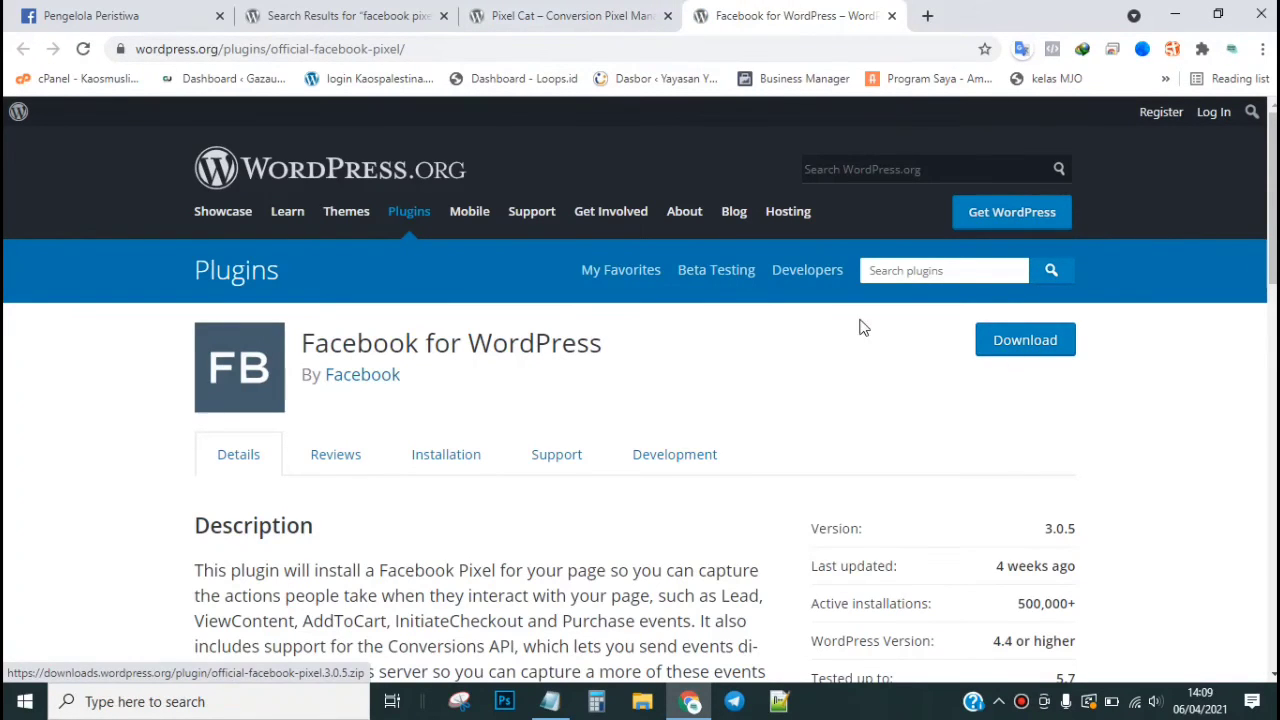
{"action": "left_click", "coordinate": [929, 26]}
{"action": "left_click", "coordinate": [913, 49]}
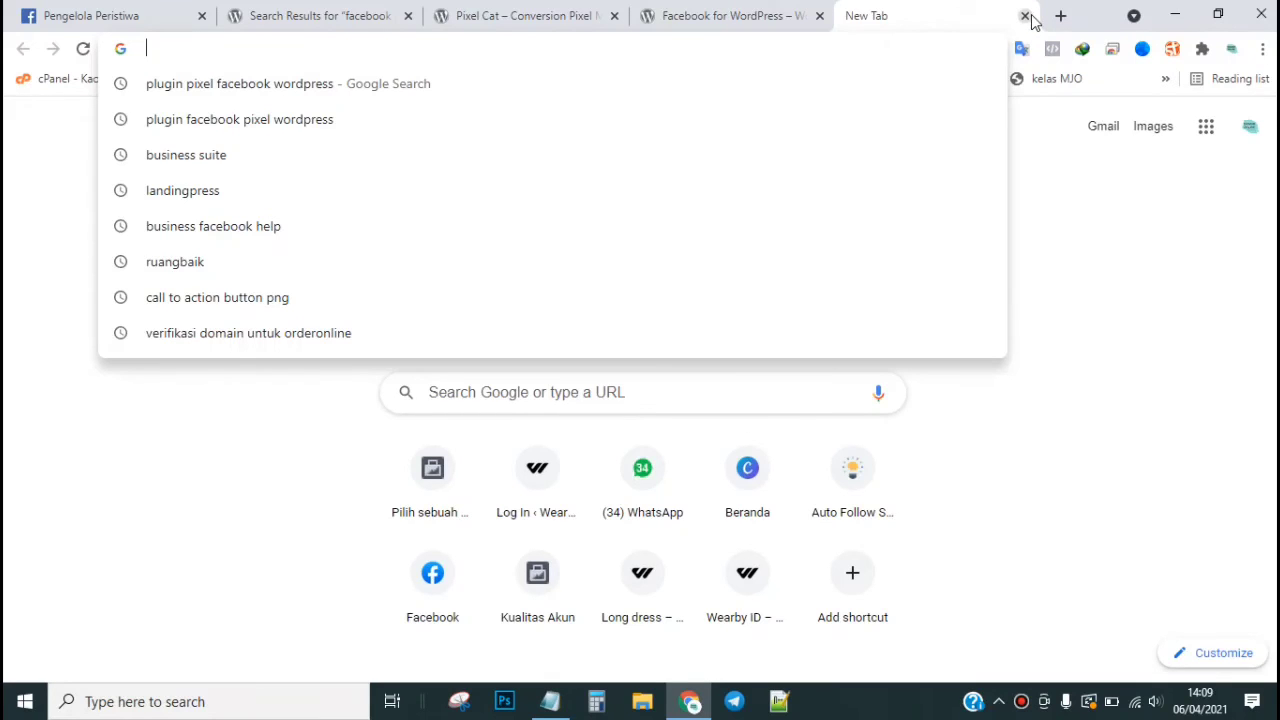
{"action": "key", "text": "ctrl+w"}
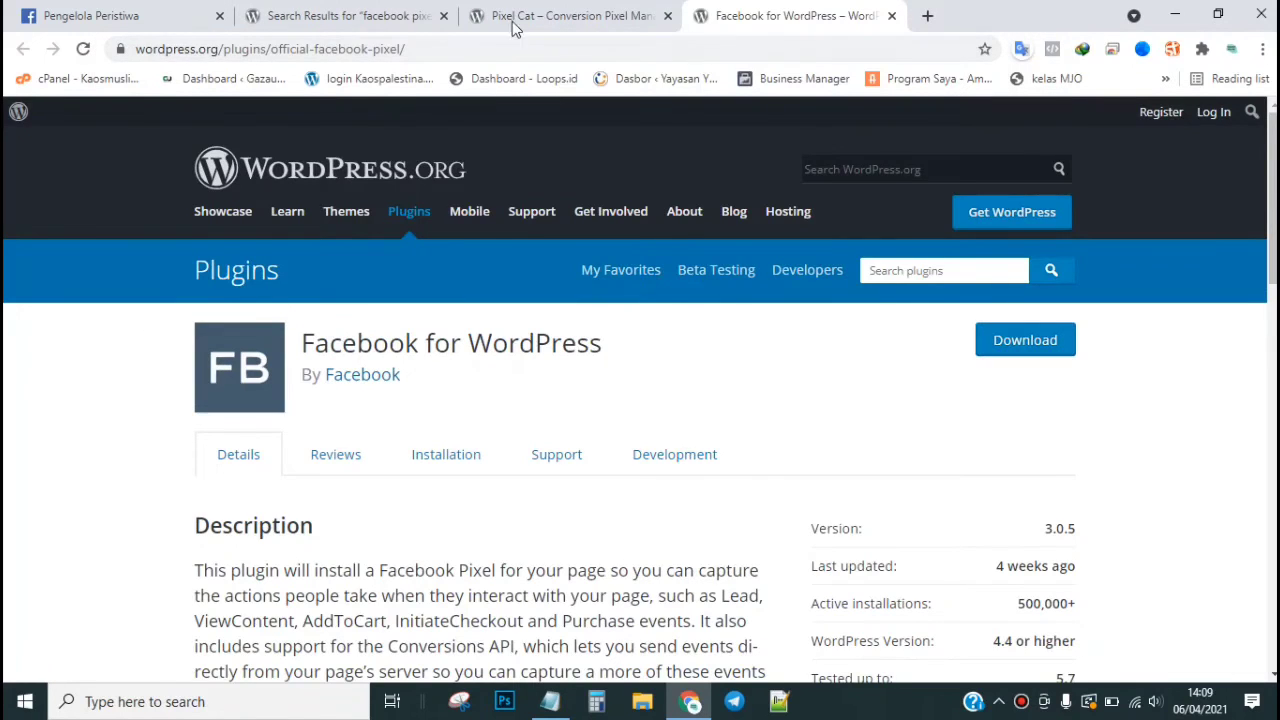
Examine the plugin upload instructions in the Facebook pixel wizard's Instal Plugin stage, checking them against the Facebook for WordPress plugin page
{"action": "left_click", "coordinate": [372, 16]}
{"action": "left_click", "coordinate": [143, 22]}
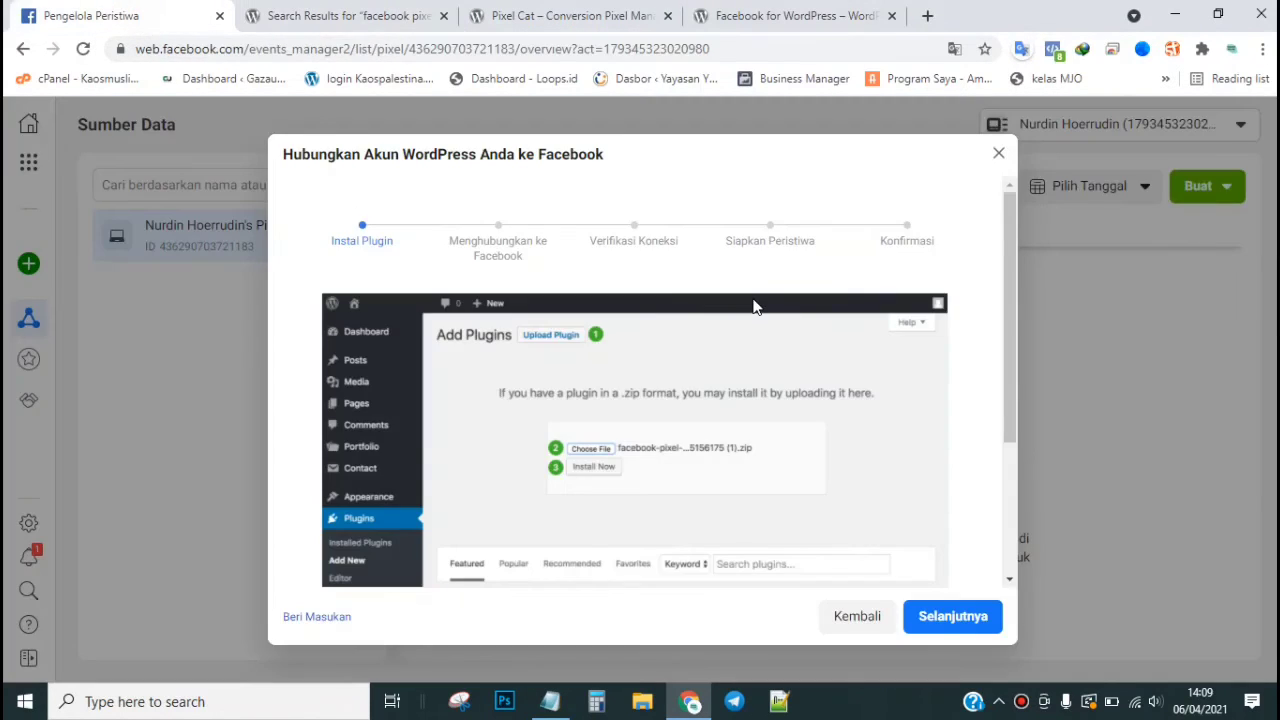
{"action": "left_click_drag", "start_coordinate": [1009, 278], "coordinate": [1007, 335]}
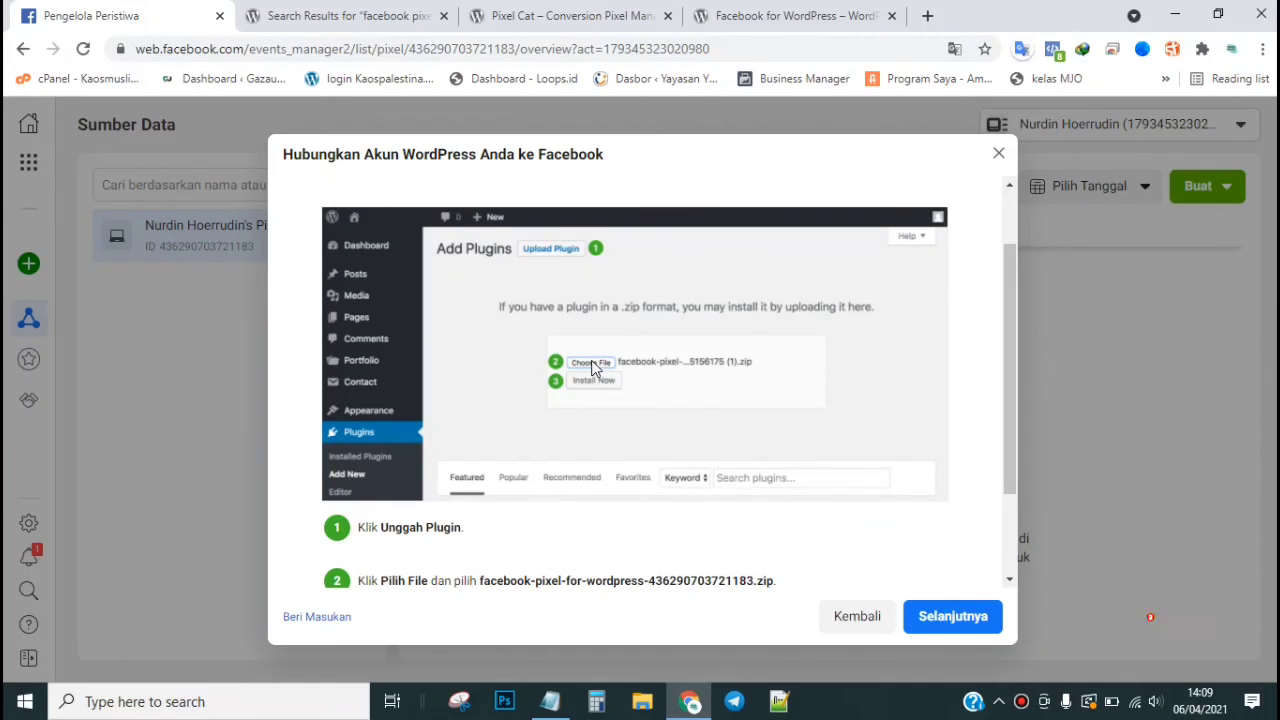
{"action": "left_click", "coordinate": [588, 16]}
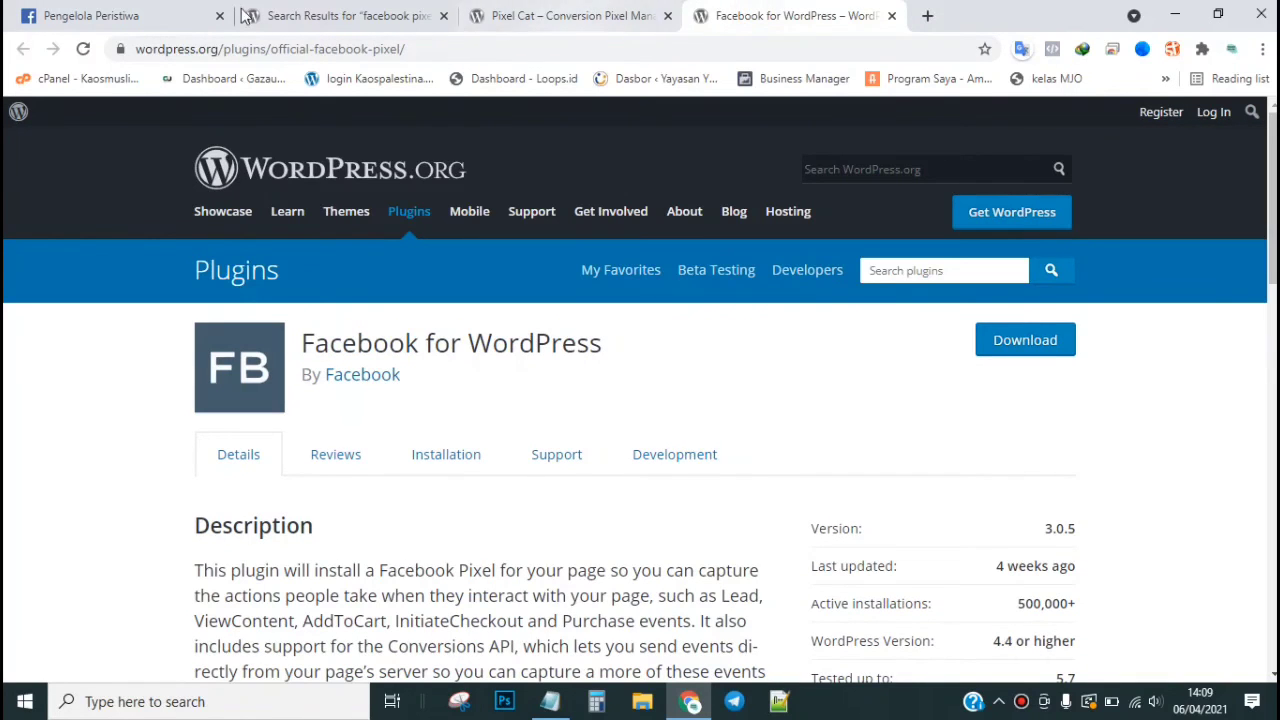
{"action": "left_click", "coordinate": [110, 16]}
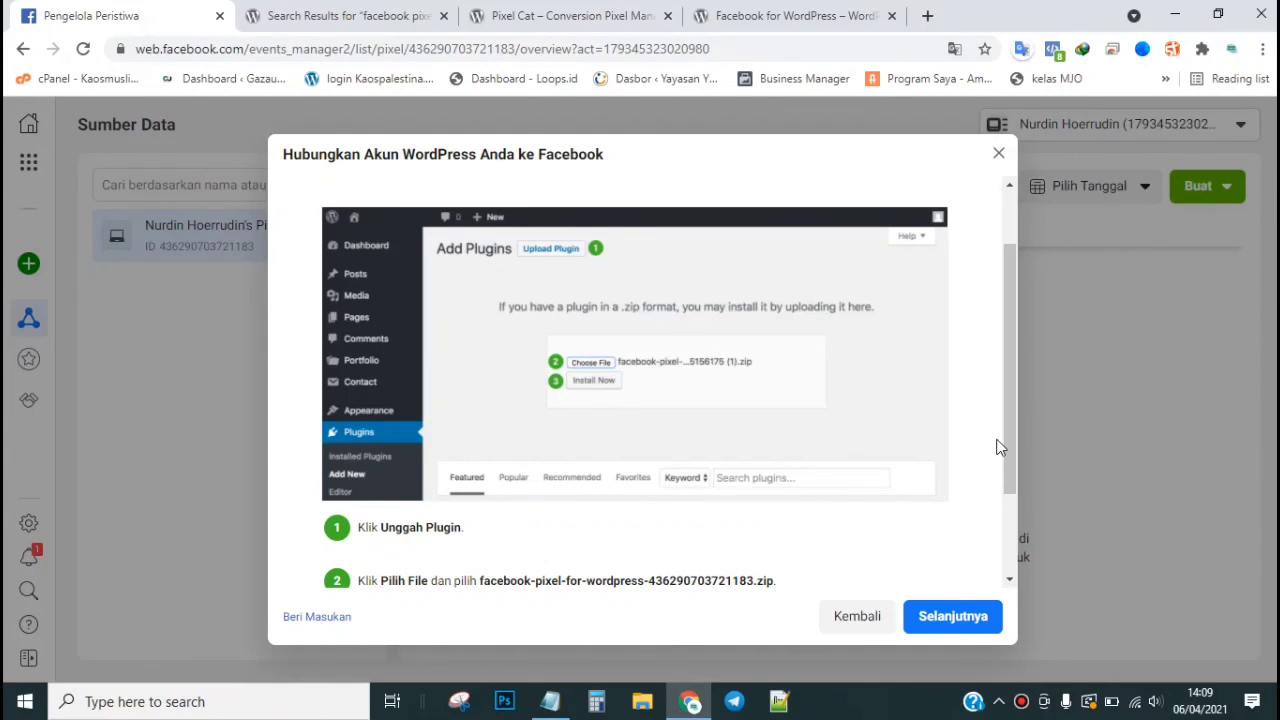
{"action": "mouse_move", "coordinate": [1006, 450]}
{"action": "left_mouse_down"}
{"action": "mouse_move", "coordinate": [1000, 536]}
{"action": "mouse_move", "coordinate": [1007, 435]}
{"action": "left_mouse_up"}
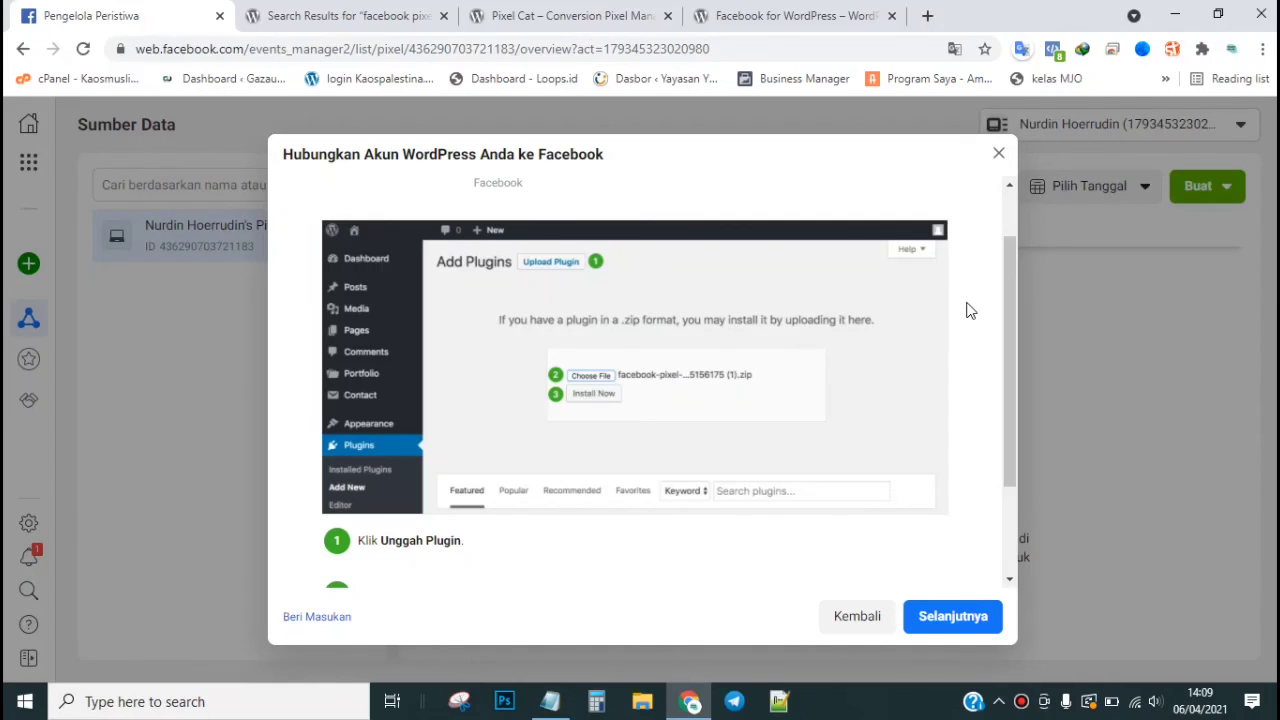
{"action": "left_click_drag", "start_coordinate": [1008, 309], "coordinate": [1015, 233]}
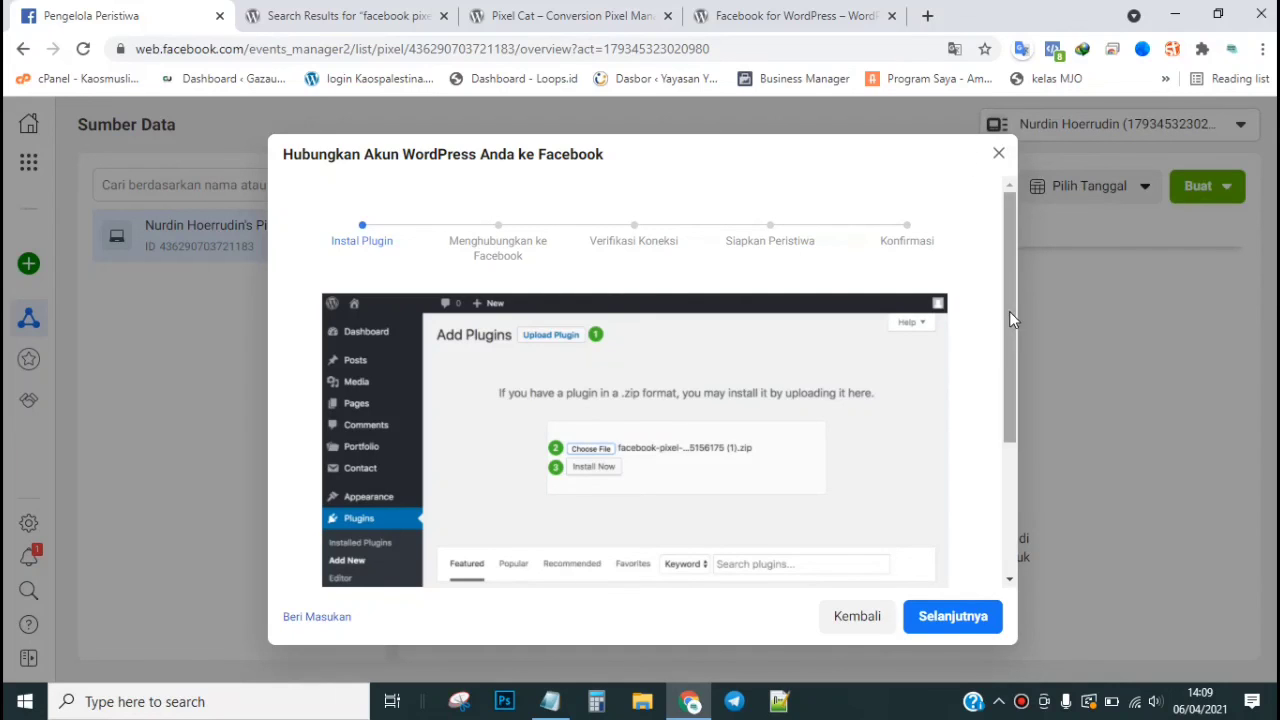
{"action": "mouse_move", "coordinate": [1012, 313]}
{"action": "left_mouse_down"}
{"action": "mouse_move", "coordinate": [1017, 520]}
{"action": "mouse_move", "coordinate": [1007, 291]}
{"action": "left_mouse_up"}
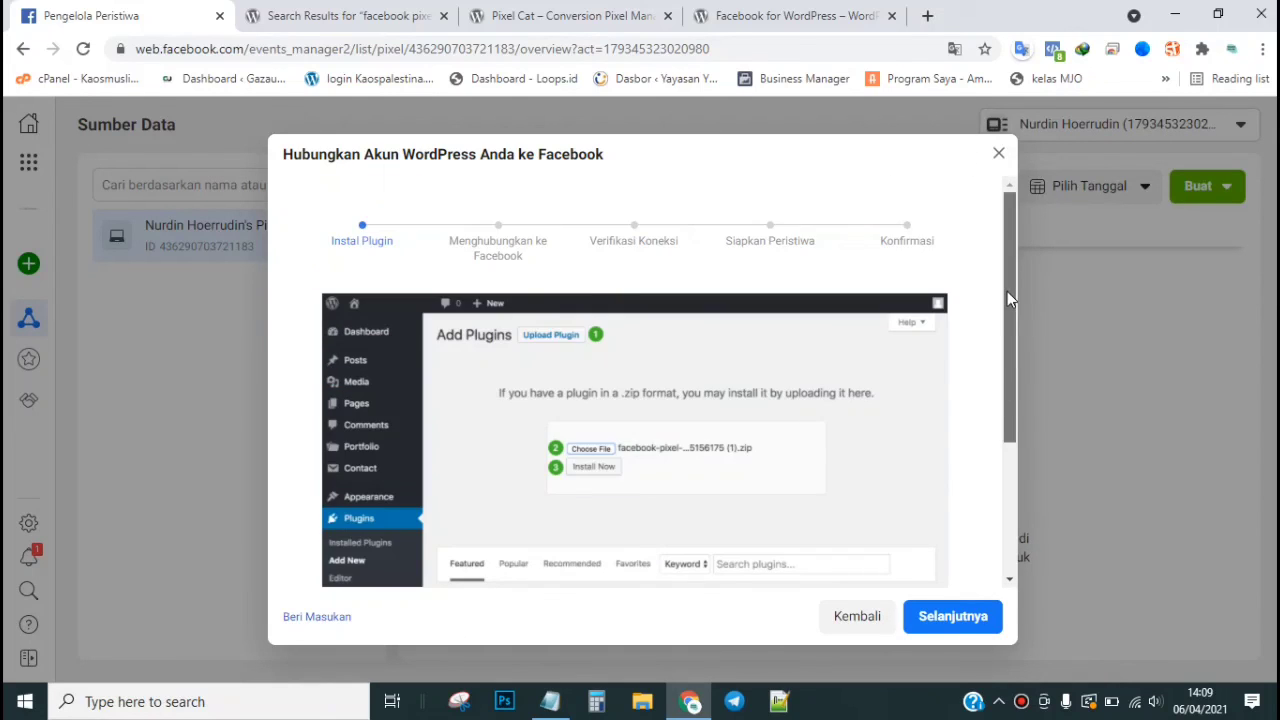